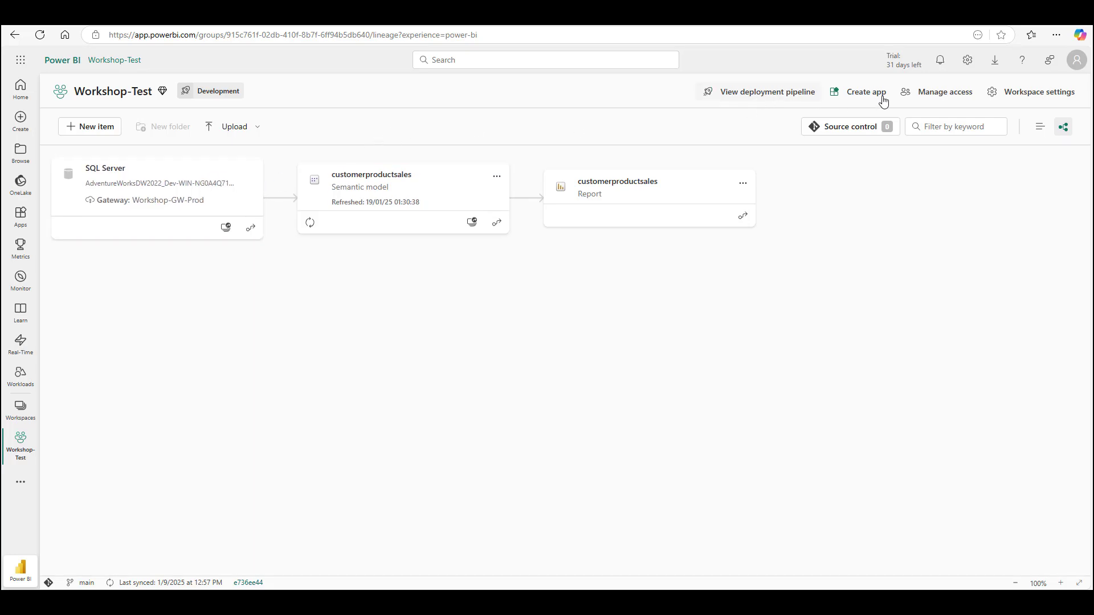
Open the connections and gateways management page and review the Connection Creator user's permissions on the Workshop-GW-Prod on-premises gateway.
click(967, 59)
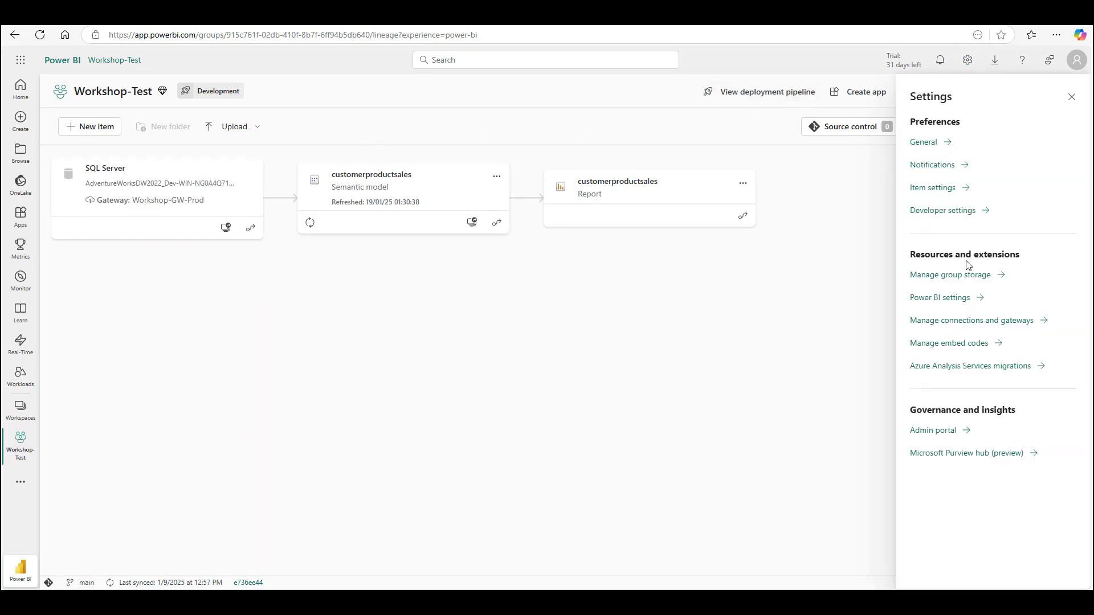
click(963, 323)
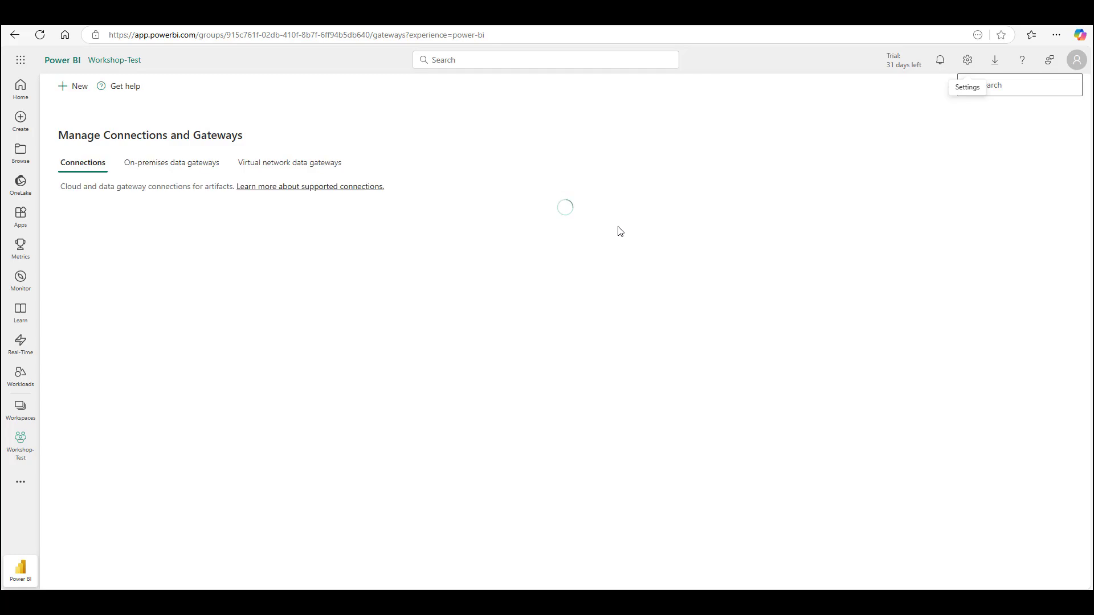
click(169, 164)
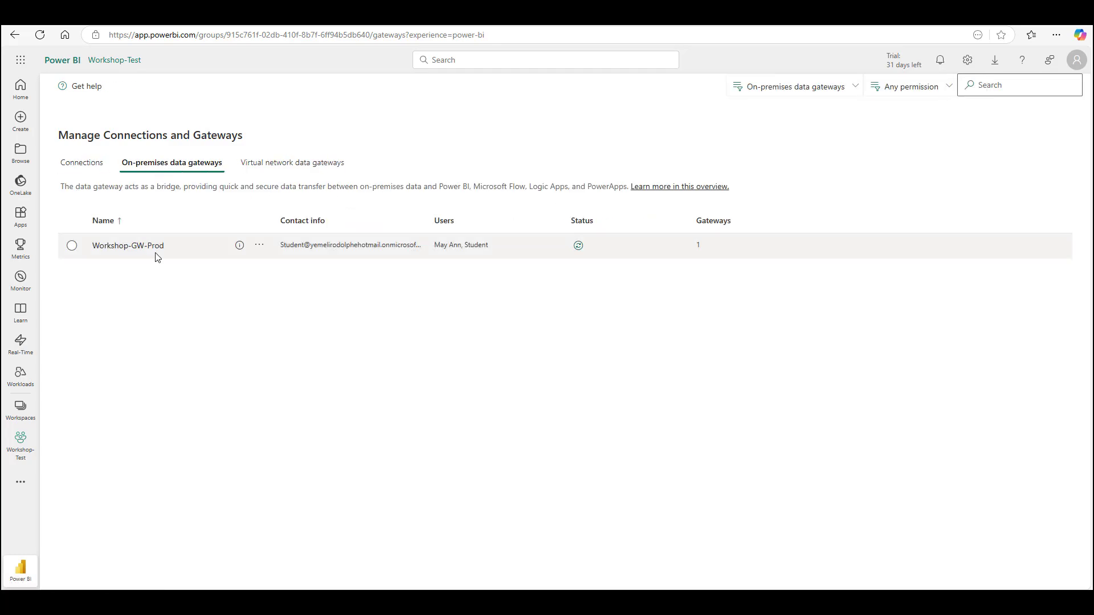
click(260, 246)
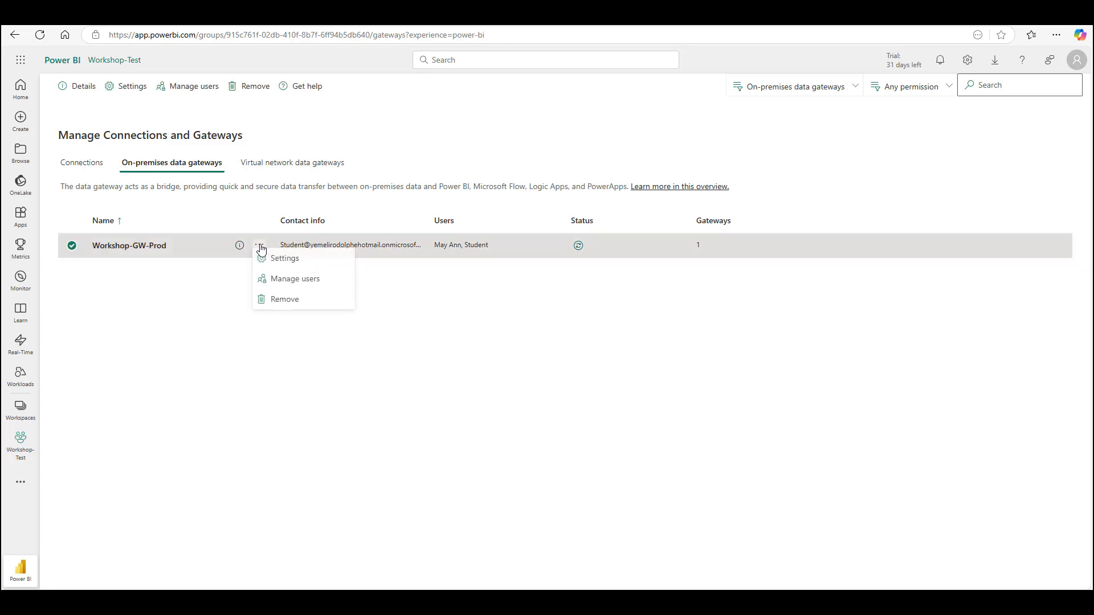
click(282, 278)
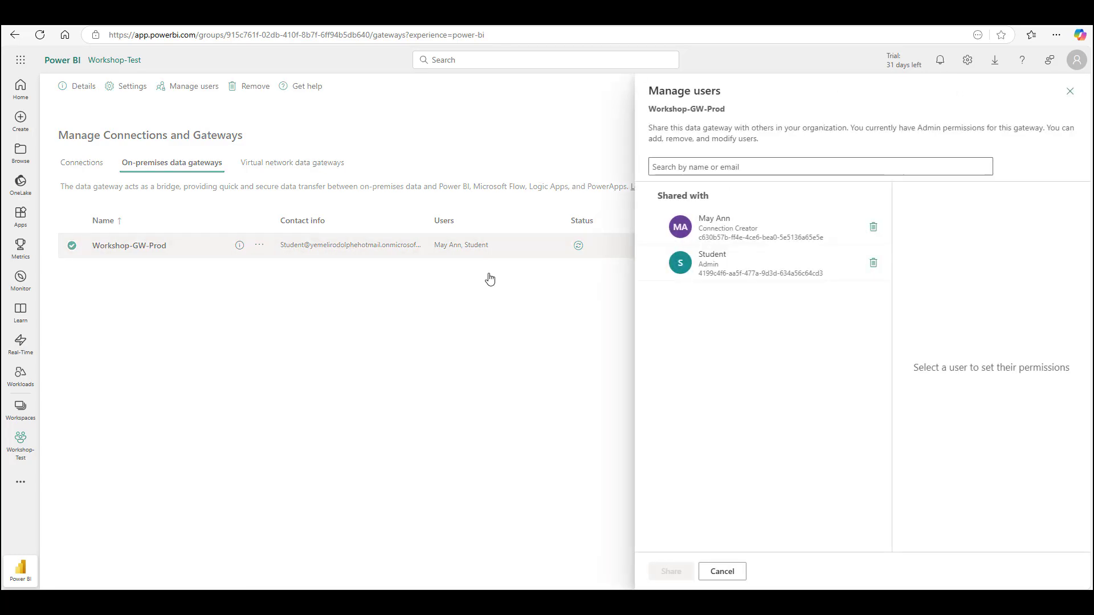
click(706, 231)
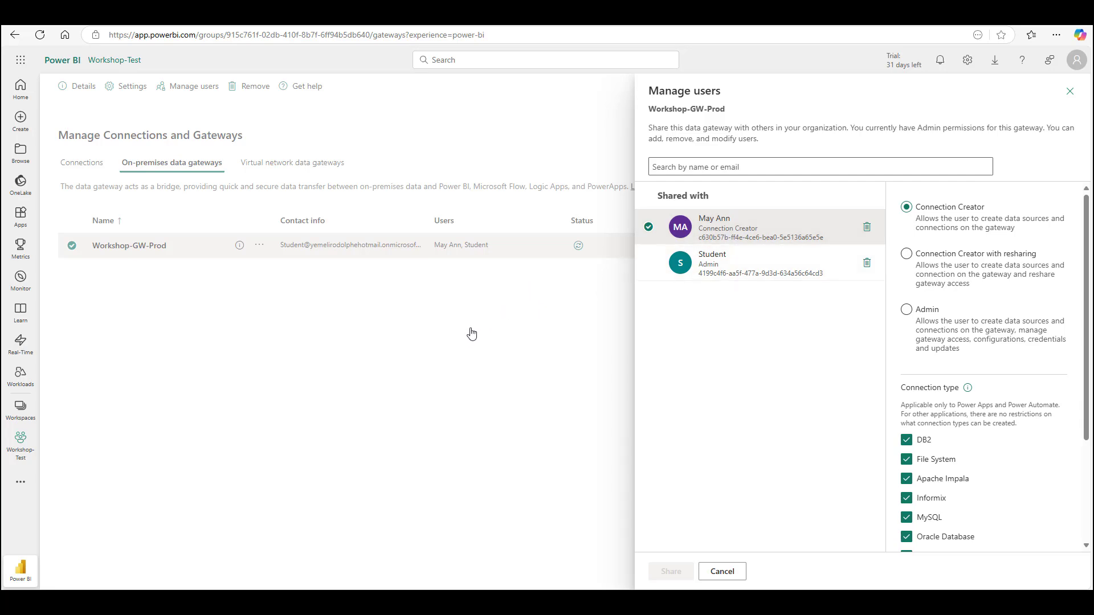
click(464, 310)
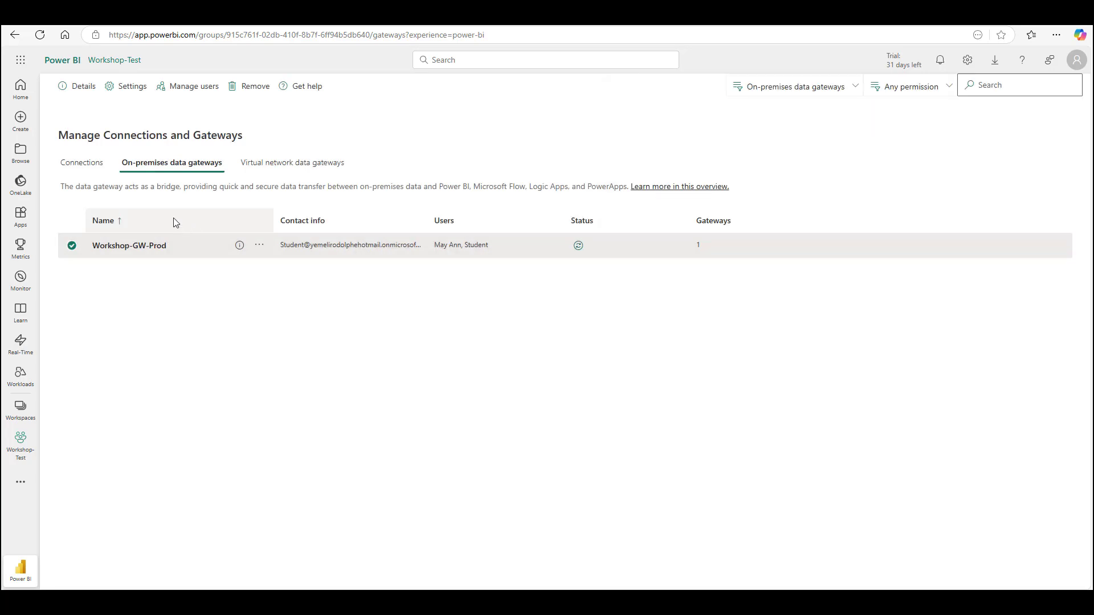
Check the list of connections and the users sharing the Workshop-GW-Prod gateway, and return to the connections list.
click(85, 164)
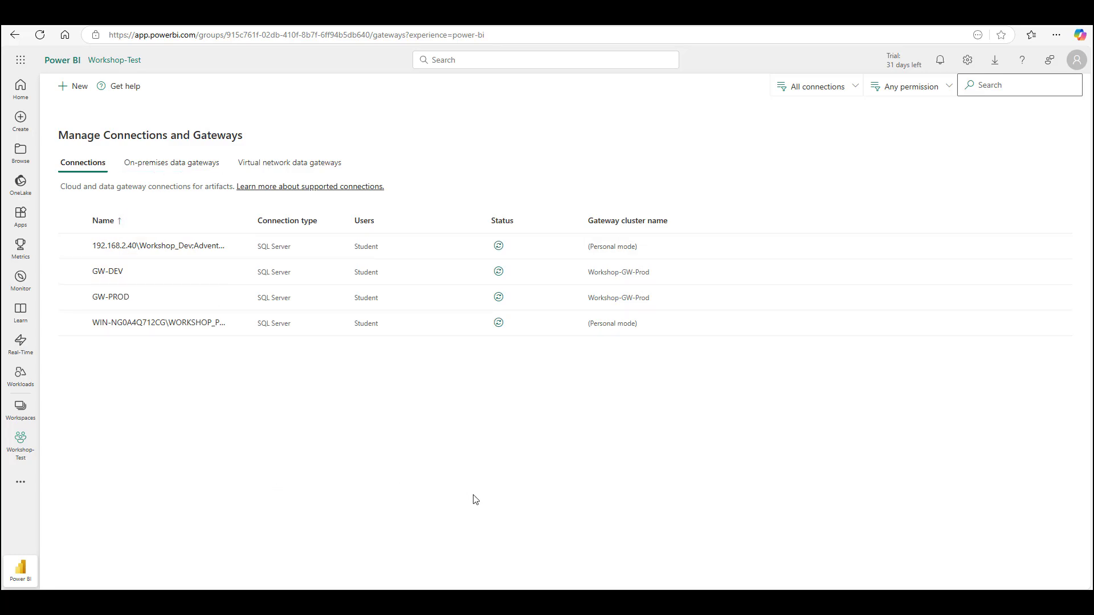
mouse_move(497, 603)
click(171, 163)
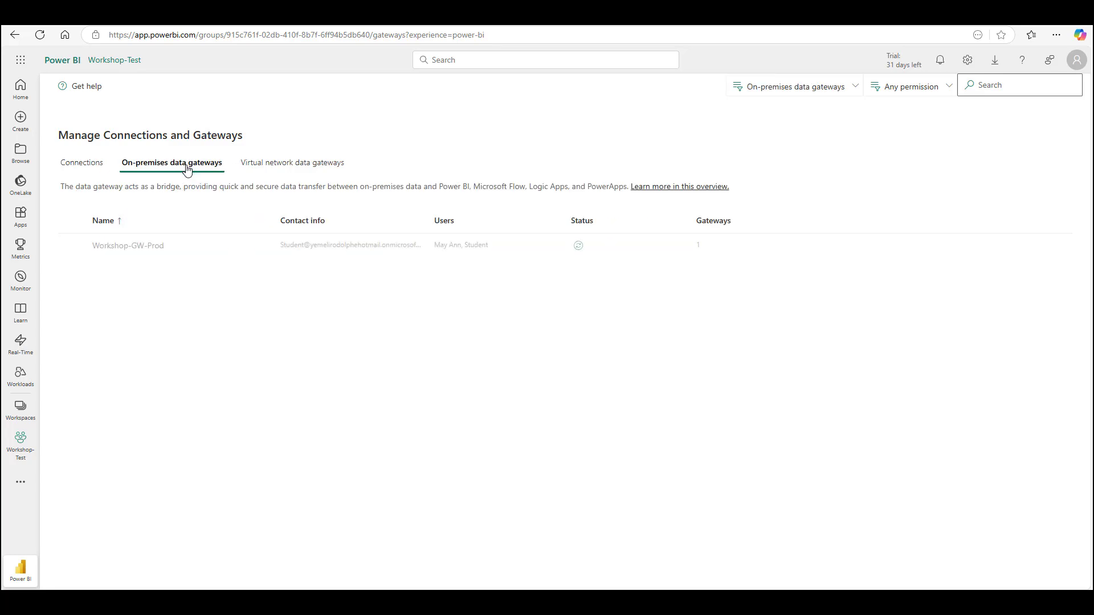
click(259, 245)
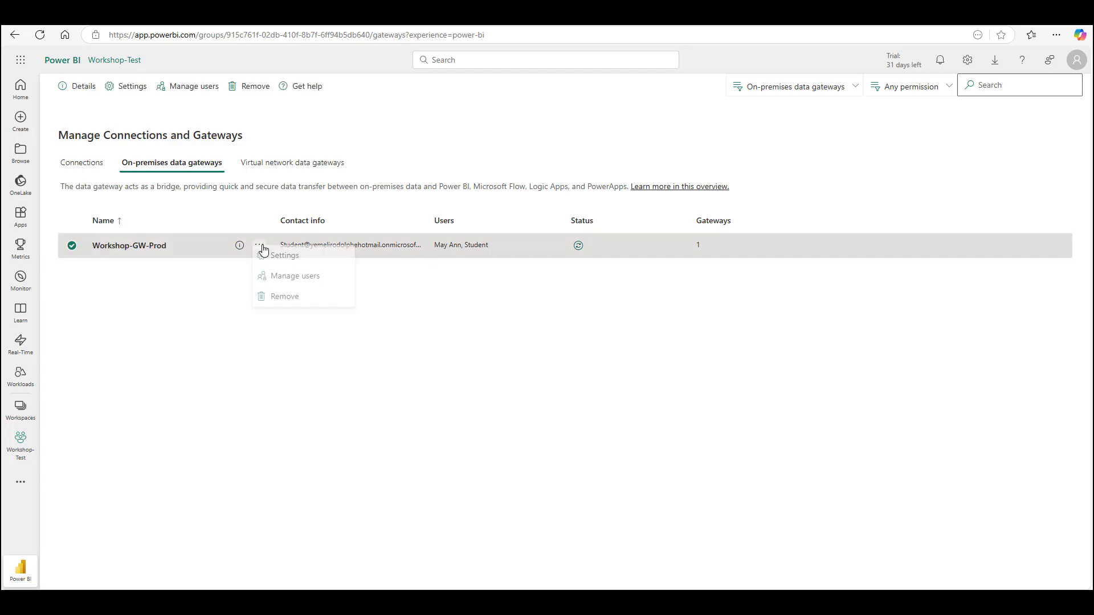
click(298, 284)
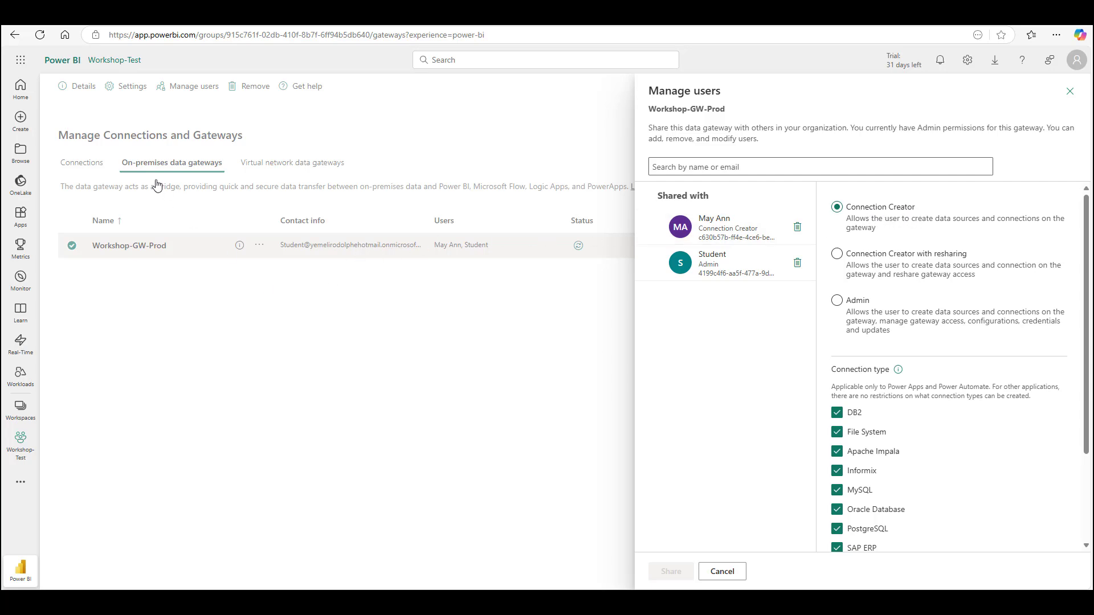
click(86, 166)
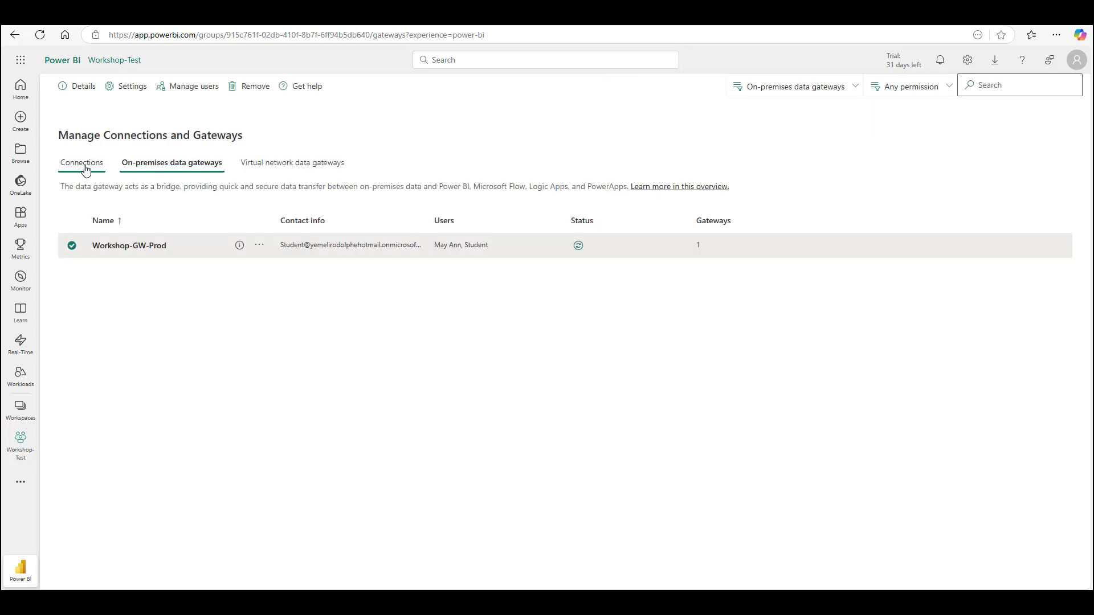
click(85, 165)
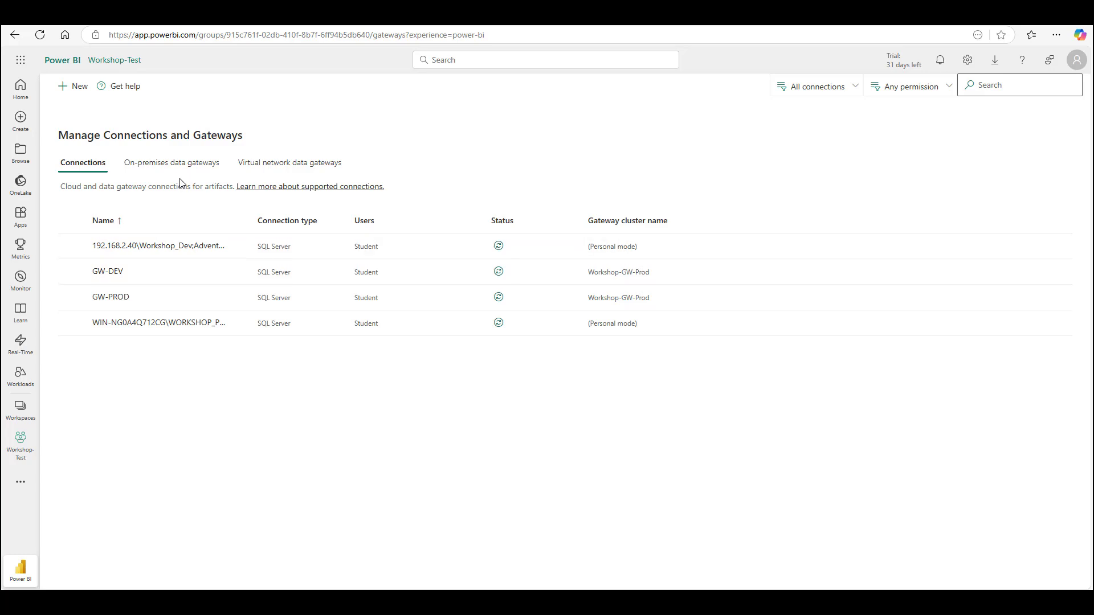
Remove the Connection Creator user from the Workshop-GW-Prod on-premises gateway and close its user management.
click(174, 164)
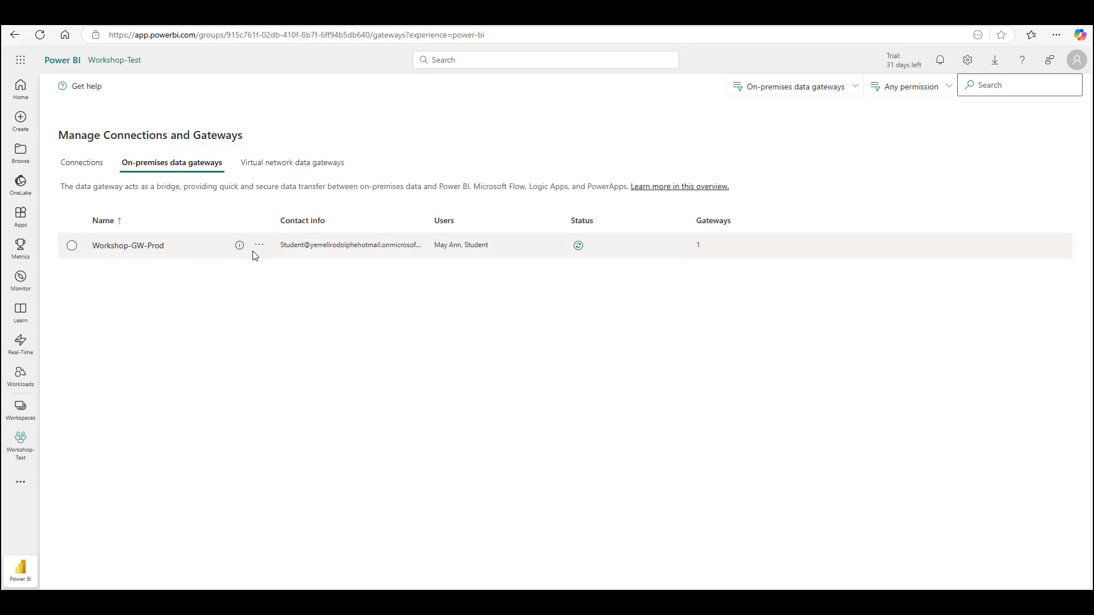
click(260, 246)
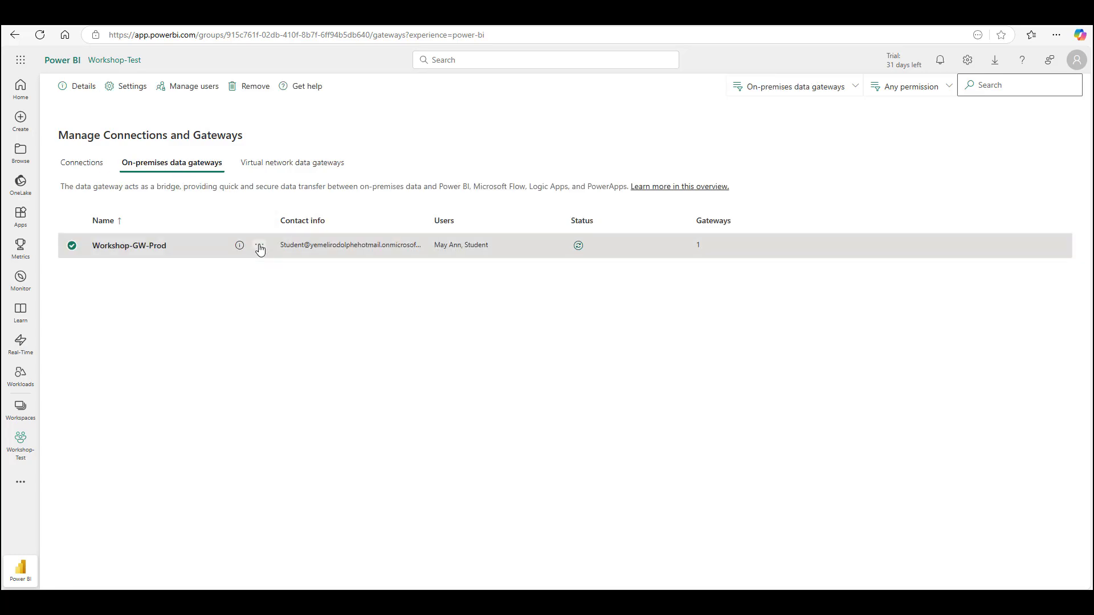
click(276, 279)
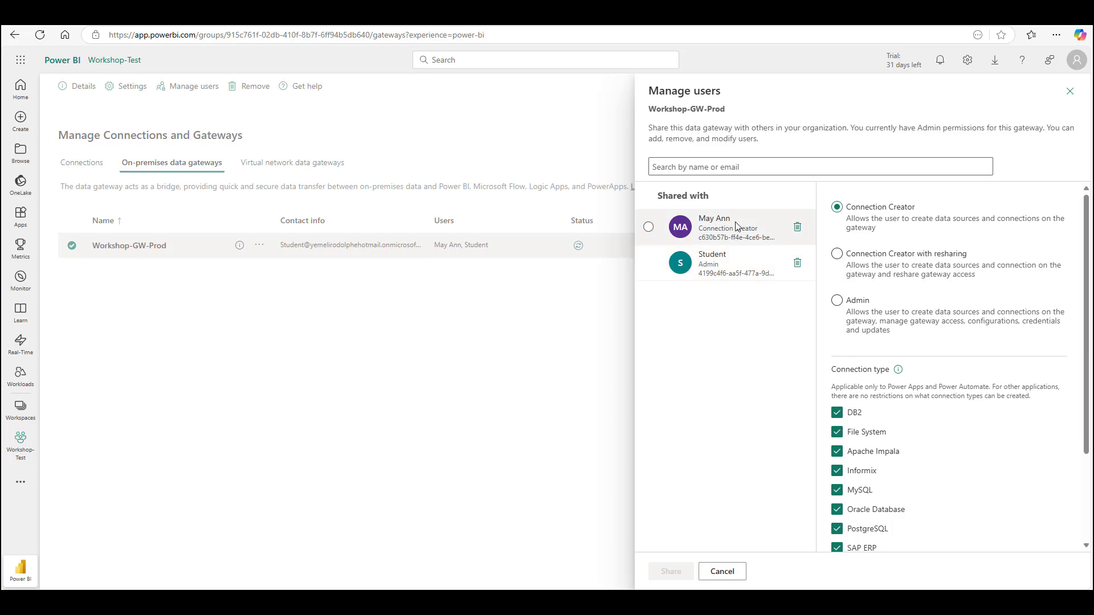
click(797, 229)
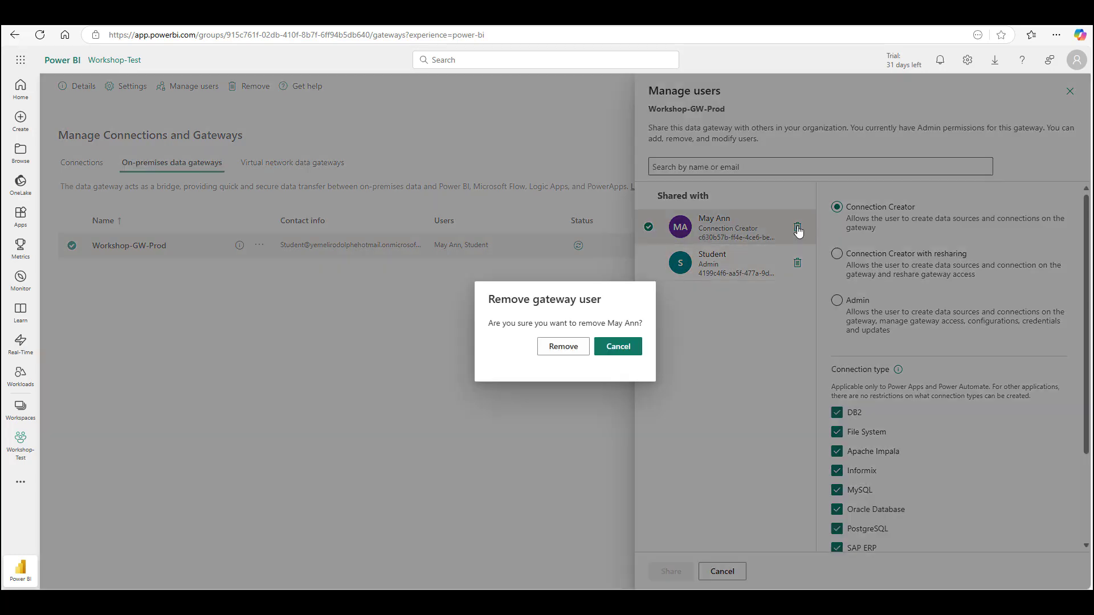
click(566, 349)
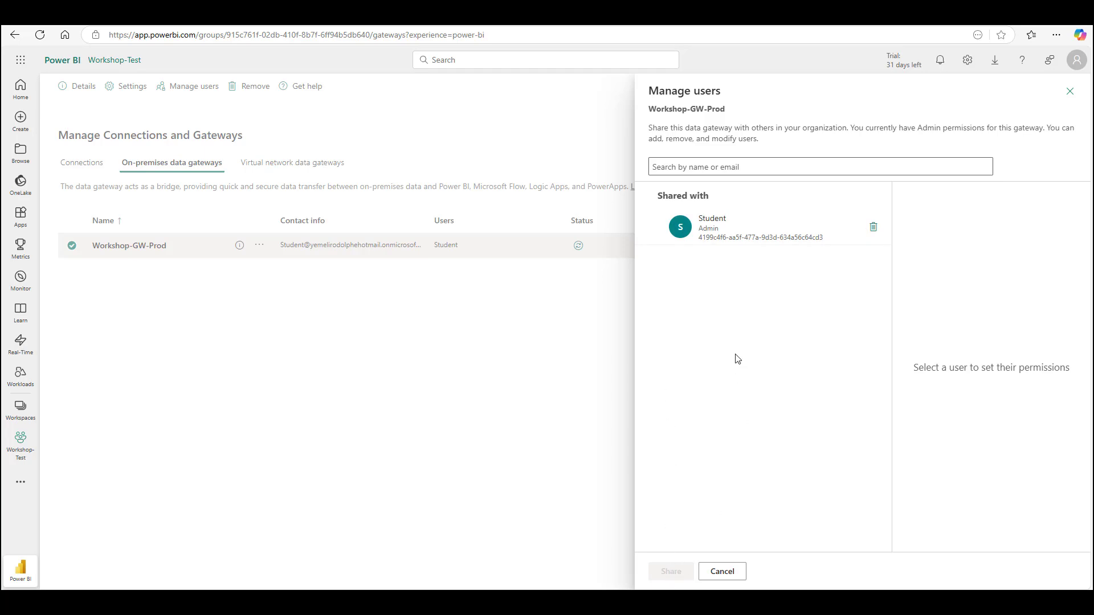
click(442, 360)
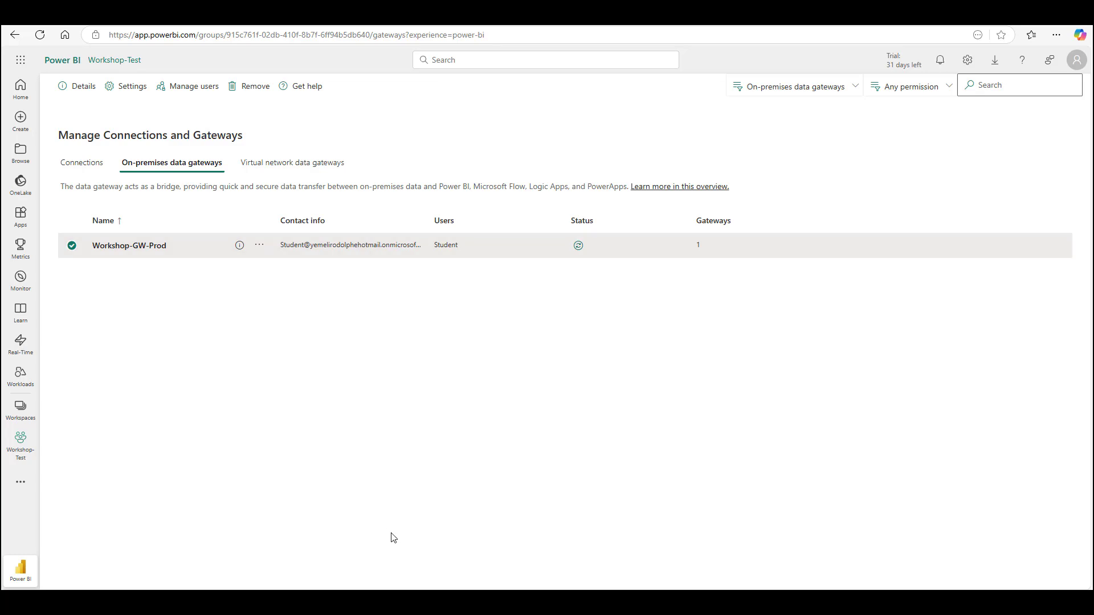
Switch to the InPrivate Edge window and copy the signed-in account's e-mail address from its profile.
mouse_move(547, 556)
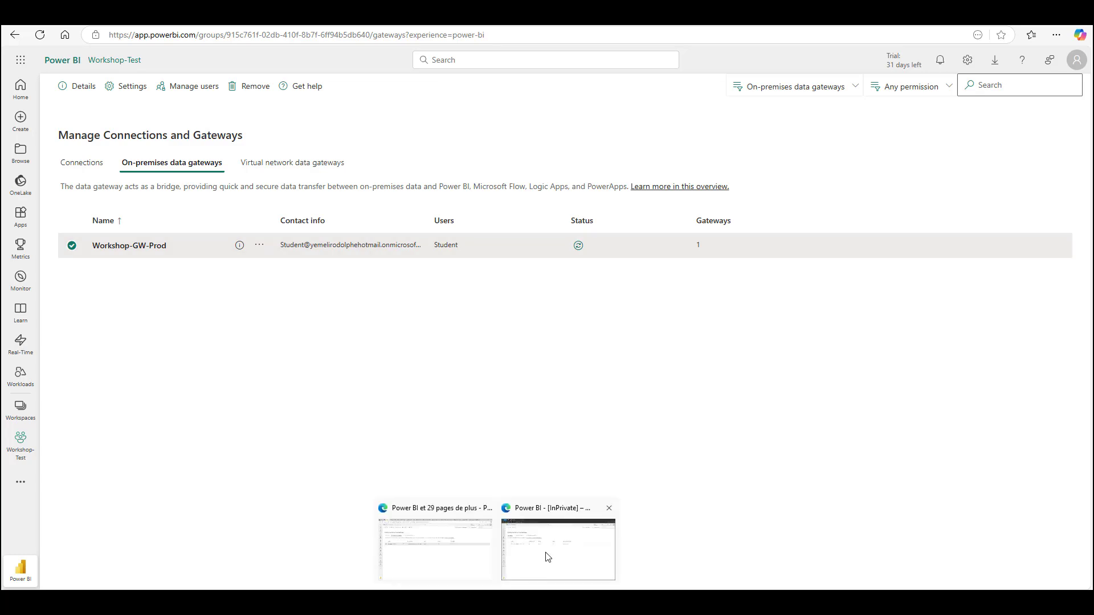
click(555, 548)
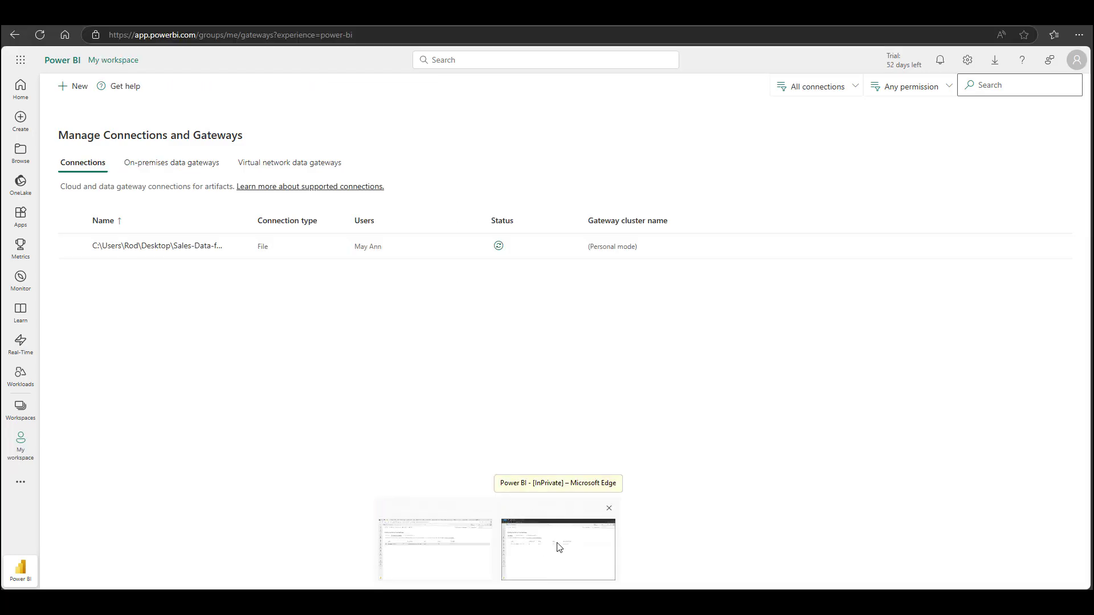
click(1078, 61)
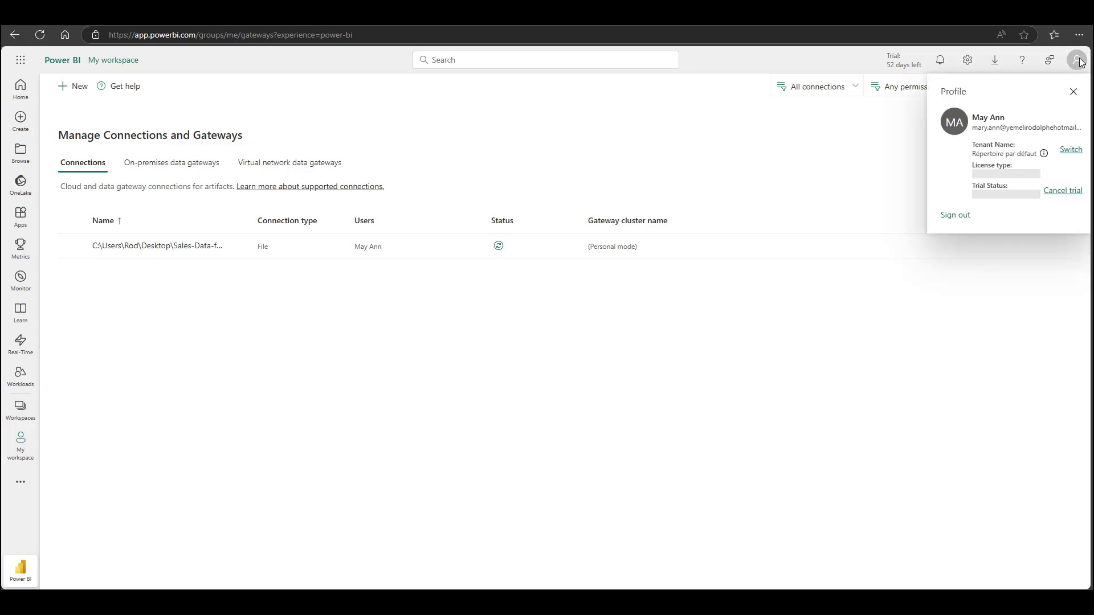
drag(972, 127, 1077, 128)
key(ctrl+c)
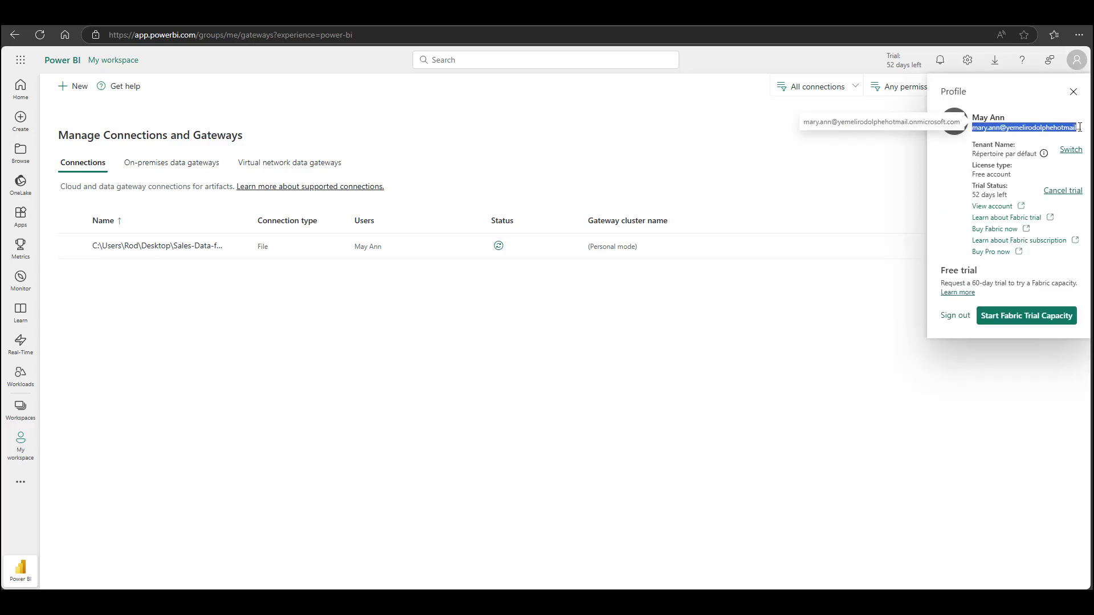
click(616, 190)
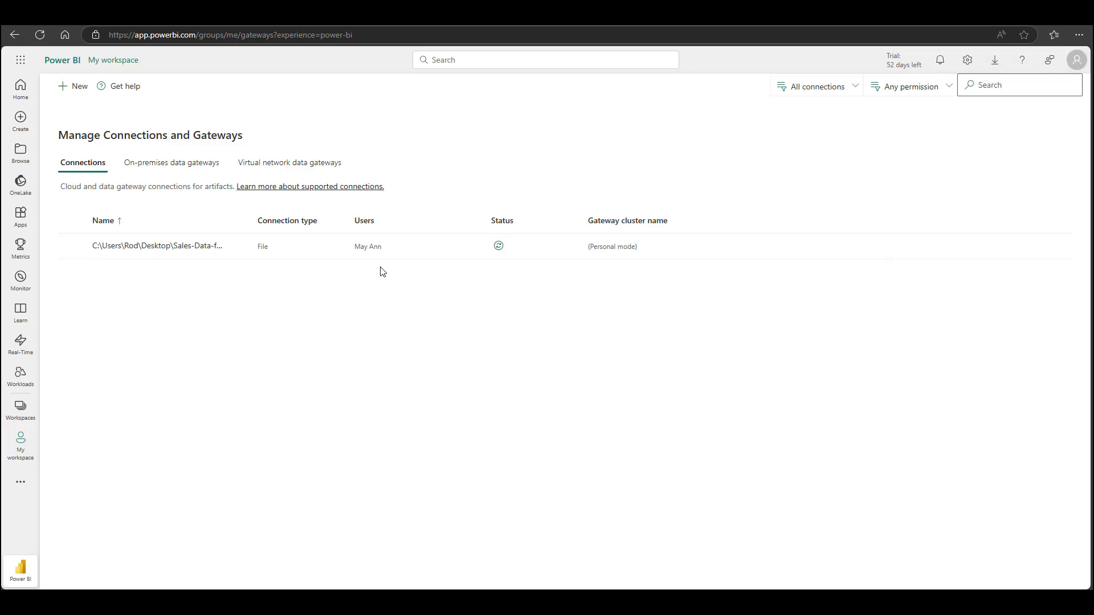
Reload the page and check which on-premises data gateways this account can access.
click(40, 34)
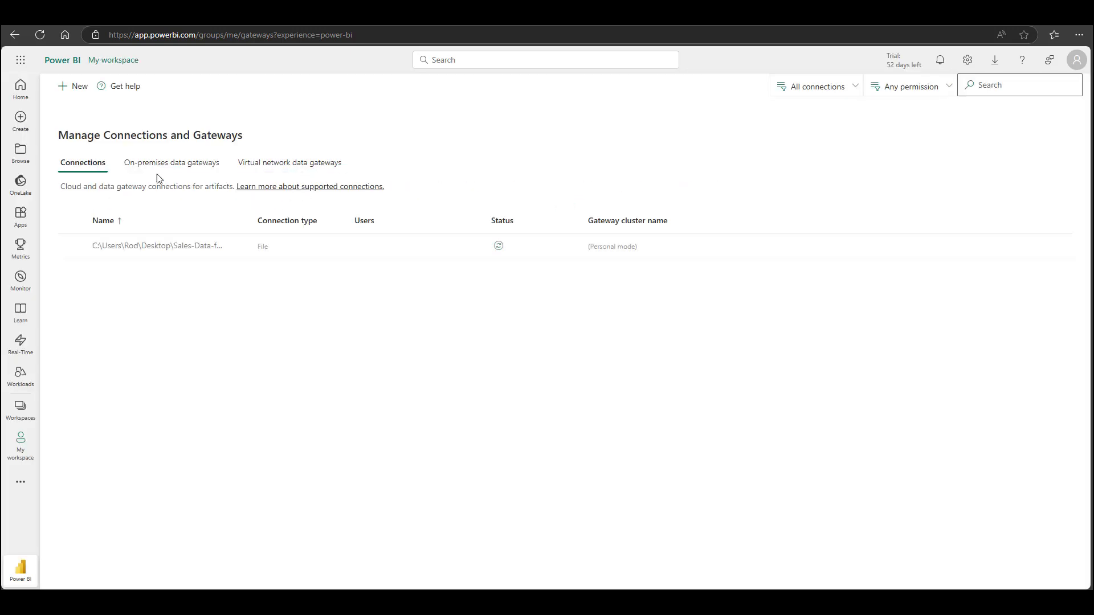
click(170, 166)
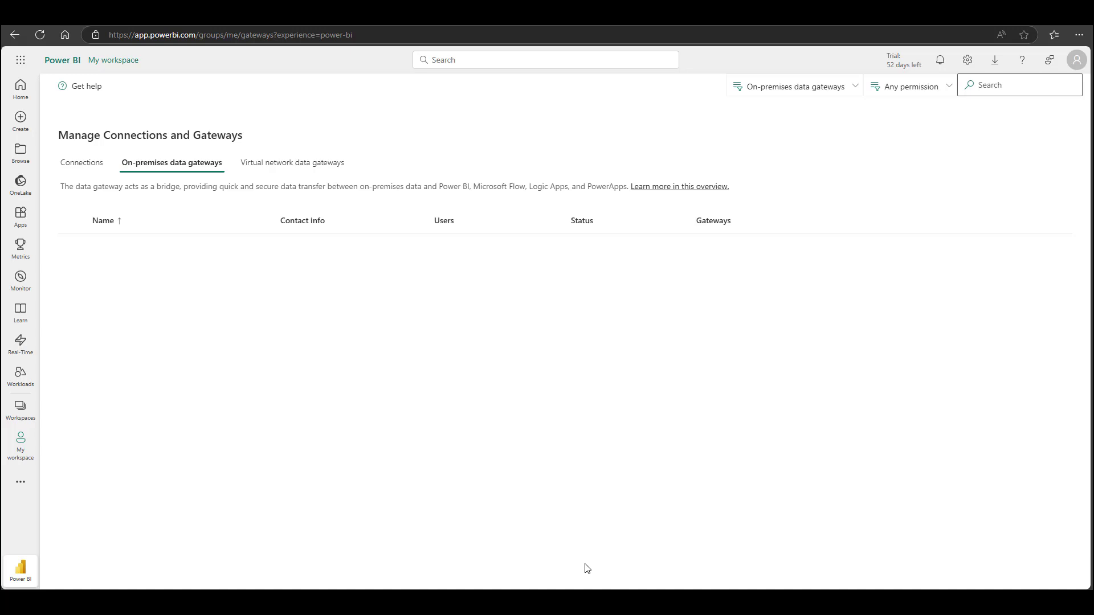
Switch back to the gateway admin's Edge window, check the signed-in profile, and show the connections list.
mouse_move(497, 596)
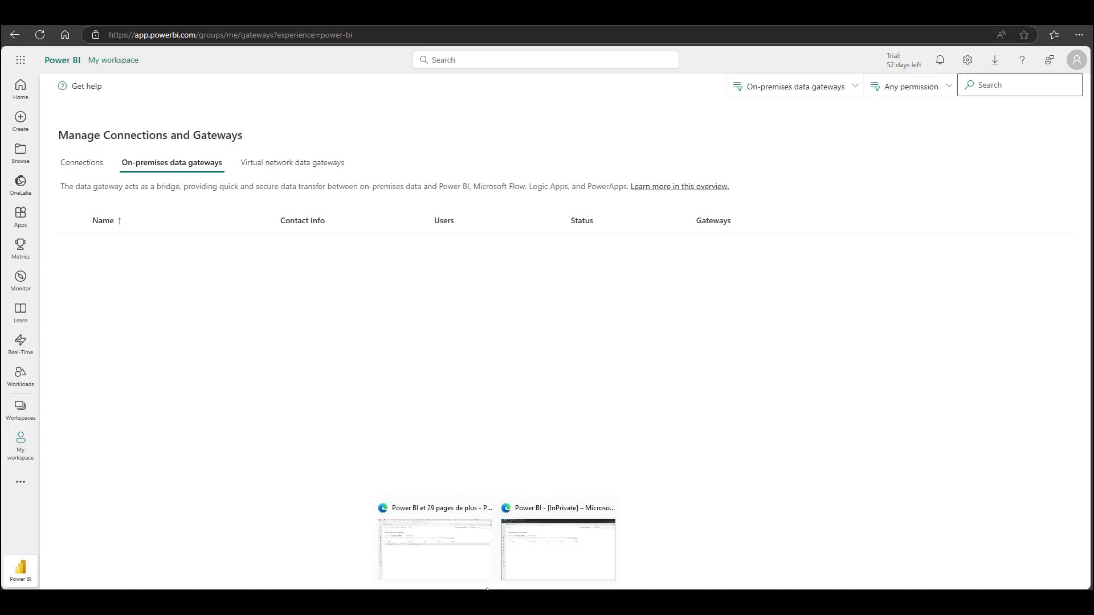
click(437, 545)
click(1076, 60)
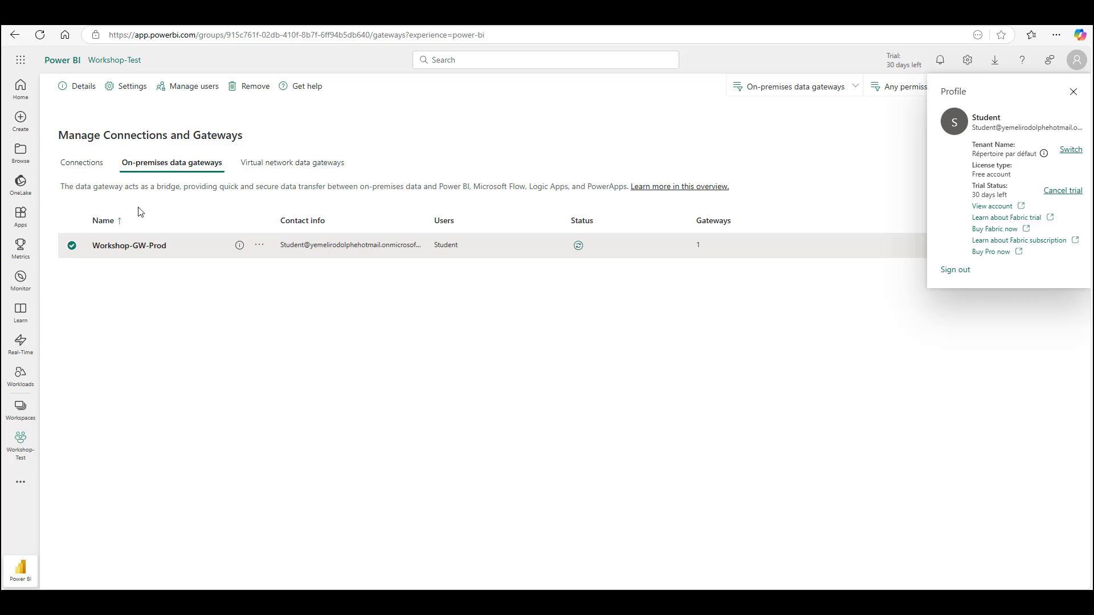
click(80, 165)
click(79, 166)
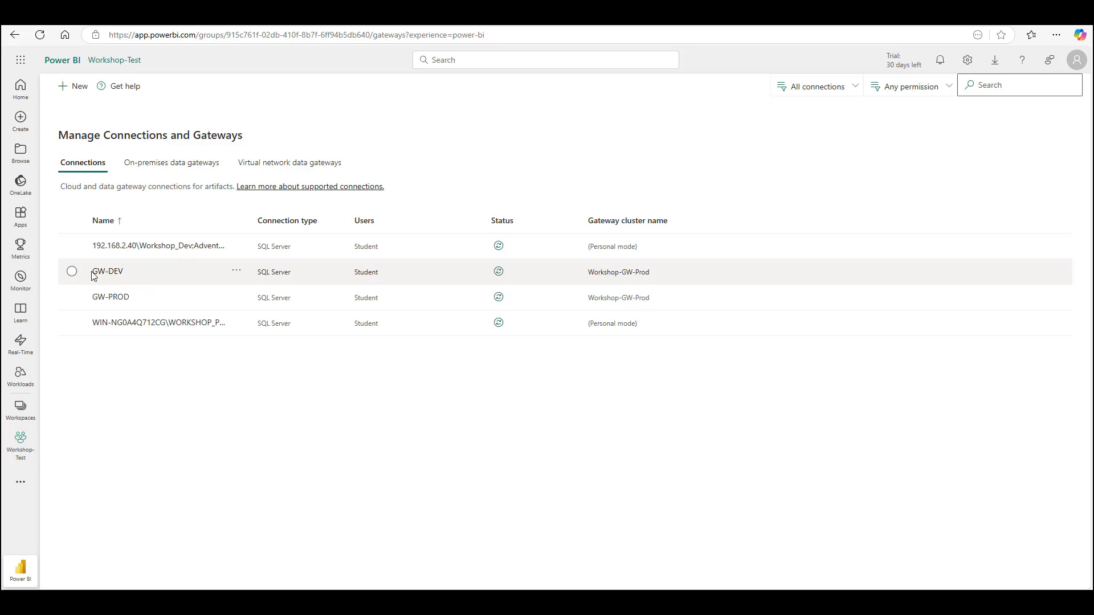
Review the GW-DEV connection's settings, including its gateway cluster, server, database, authentication and single sign-on options, and close them.
drag(92, 271, 121, 272)
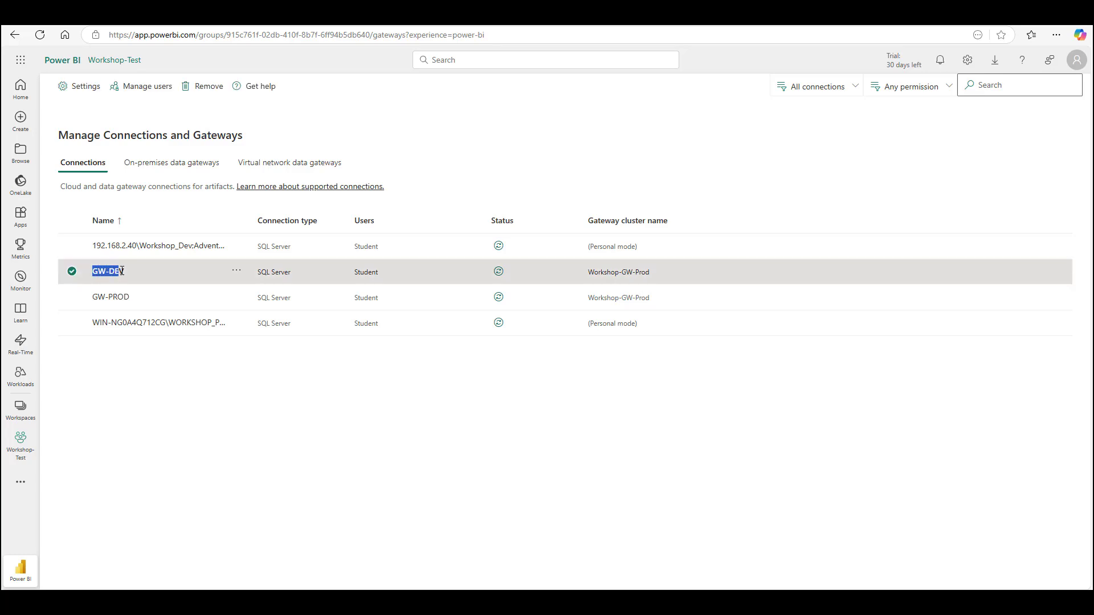
click(236, 271)
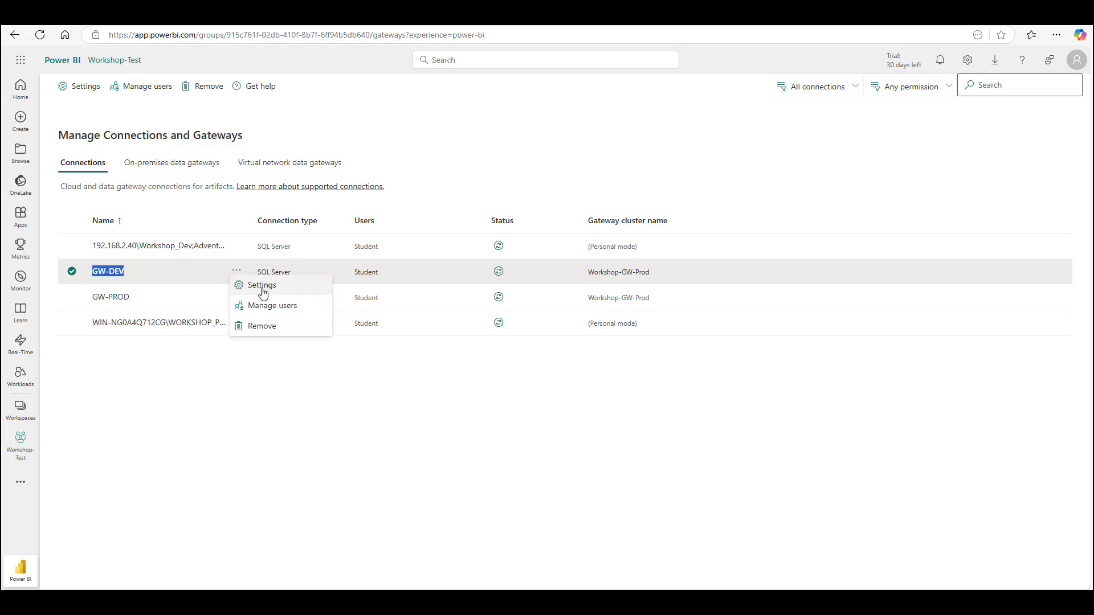
click(261, 286)
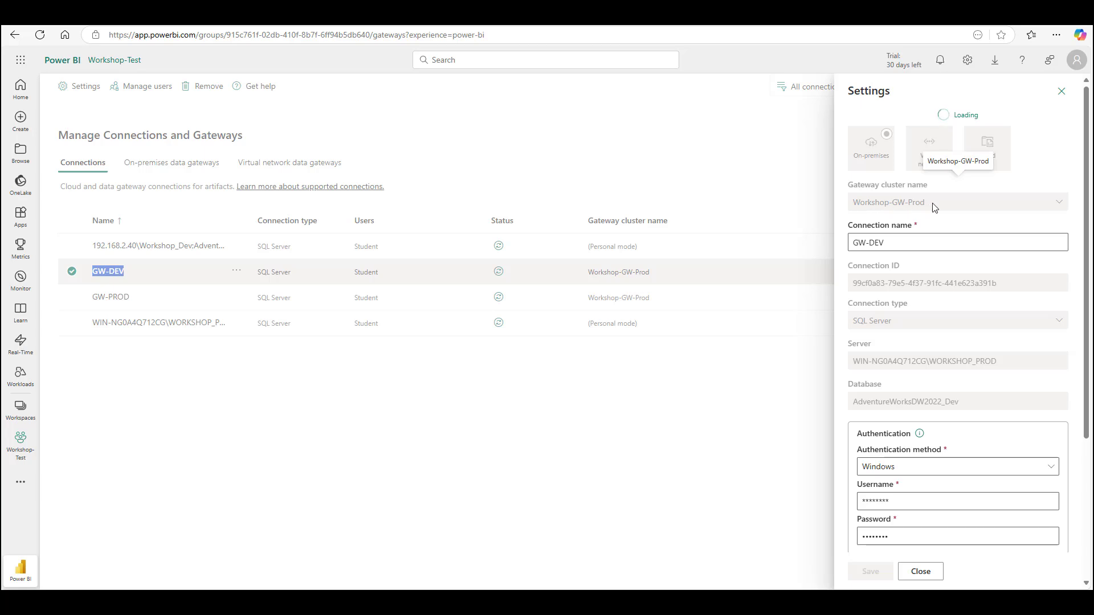
scroll(923, 325, down, 2)
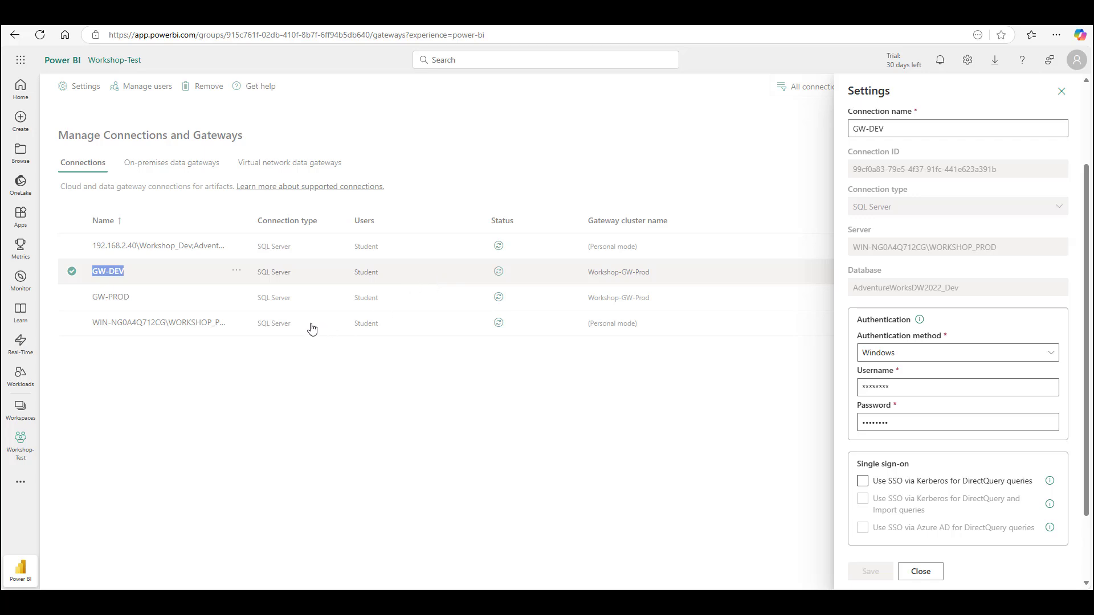
click(920, 571)
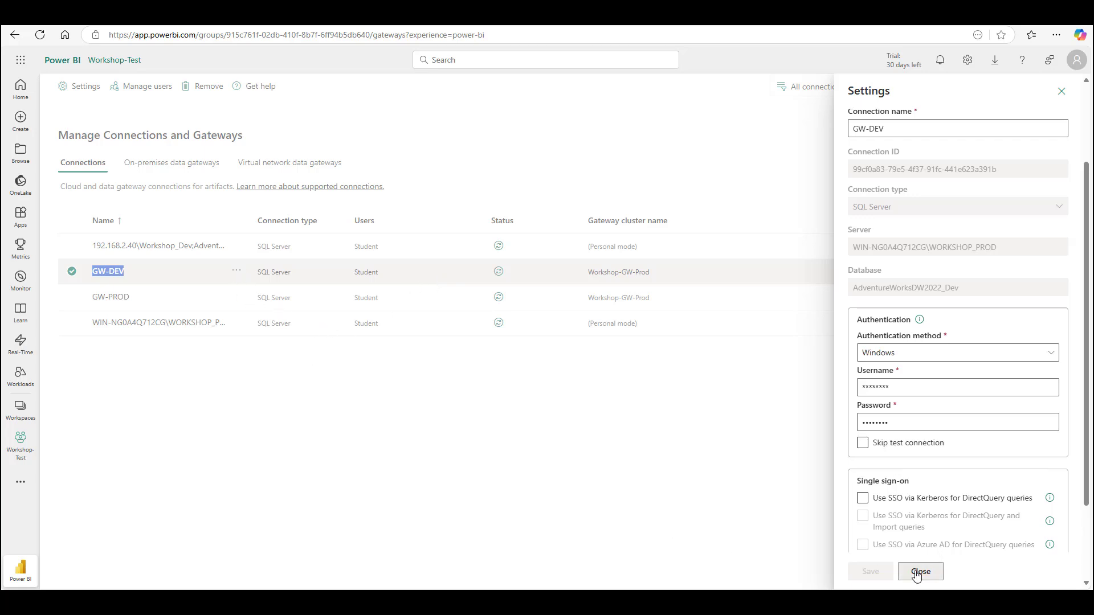
Open user management for the GW-DEV connection and add the second account by its copied e-mail address.
click(237, 272)
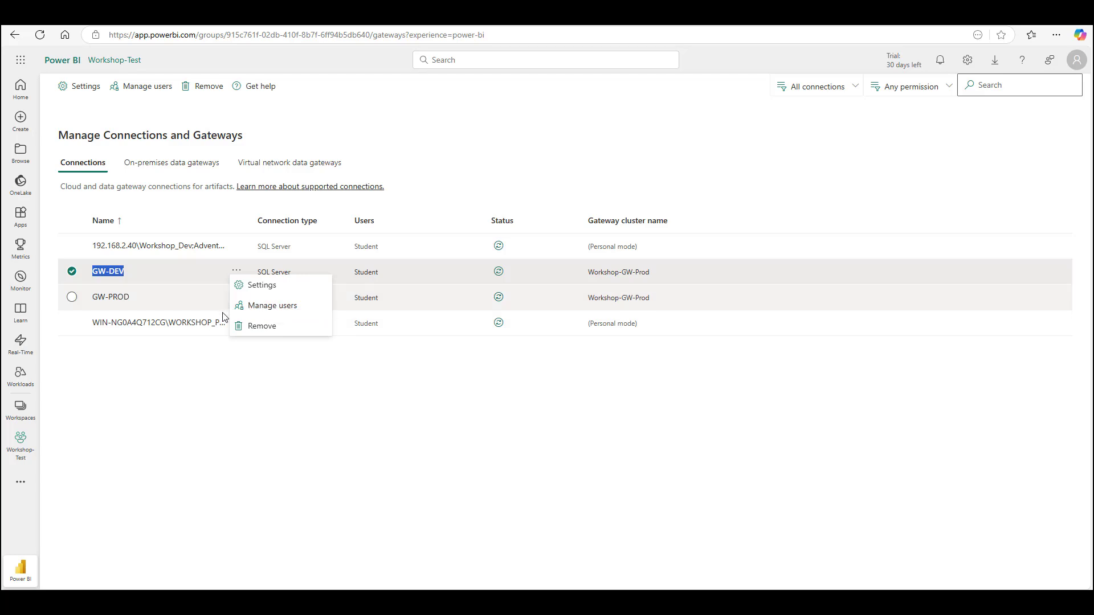
click(257, 308)
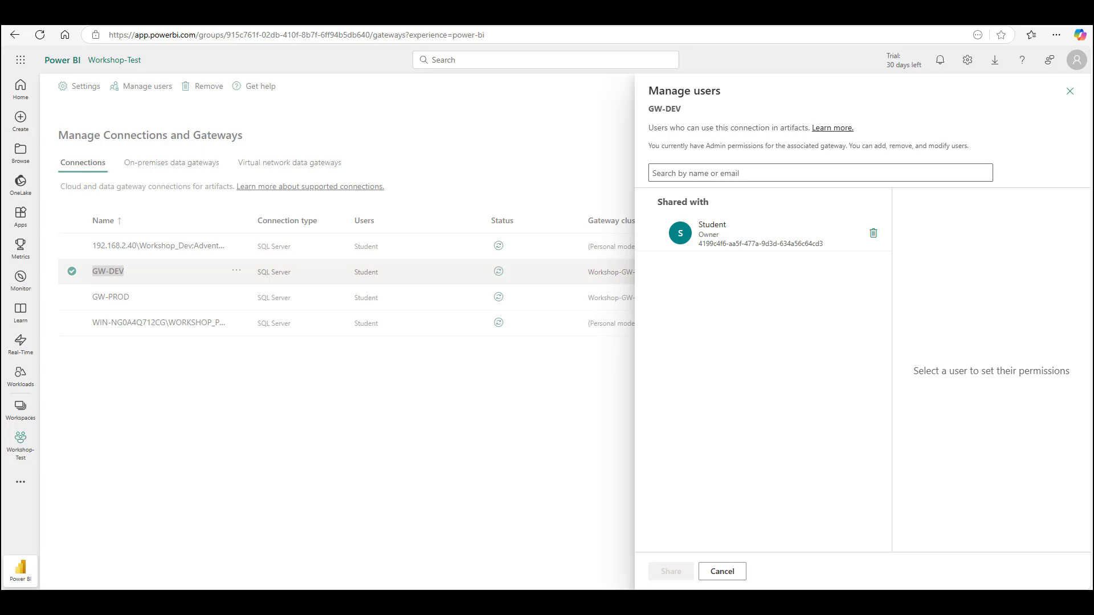
click(664, 174)
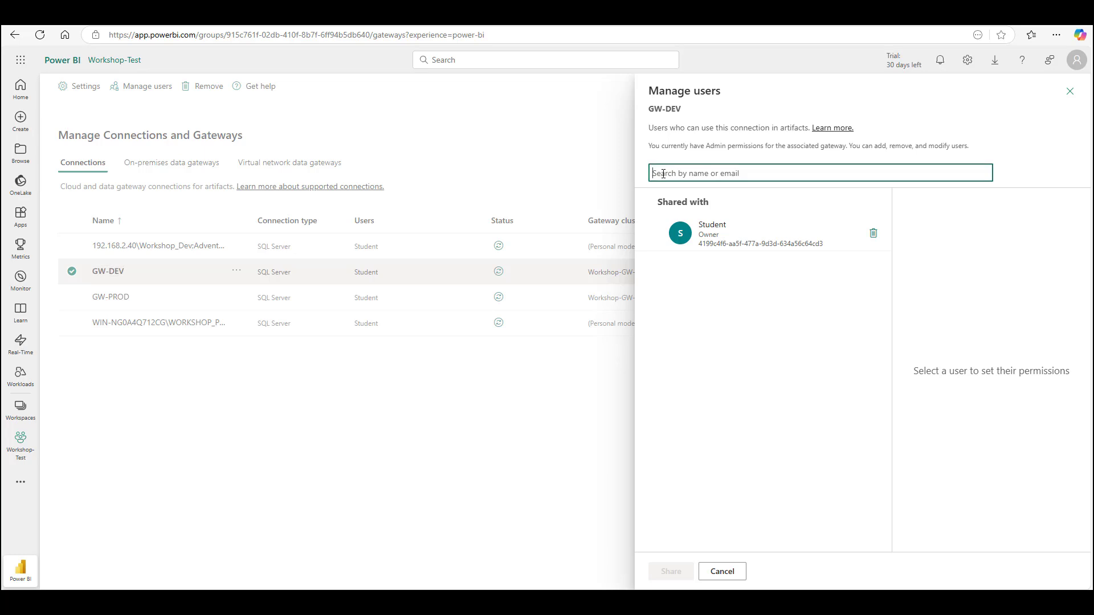
key(ctrl+v)
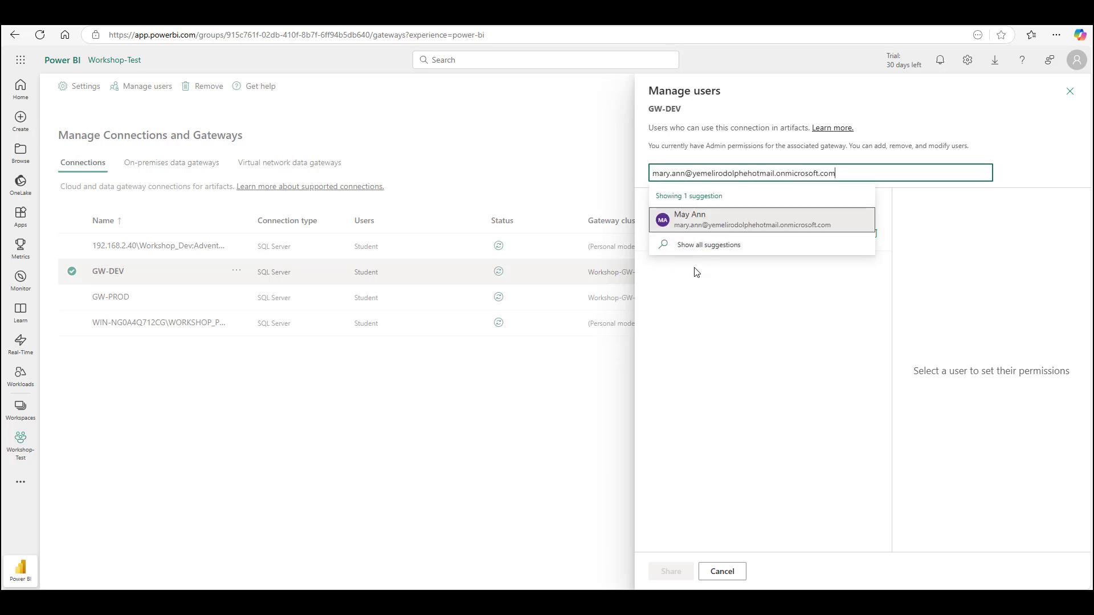
click(705, 227)
click(727, 240)
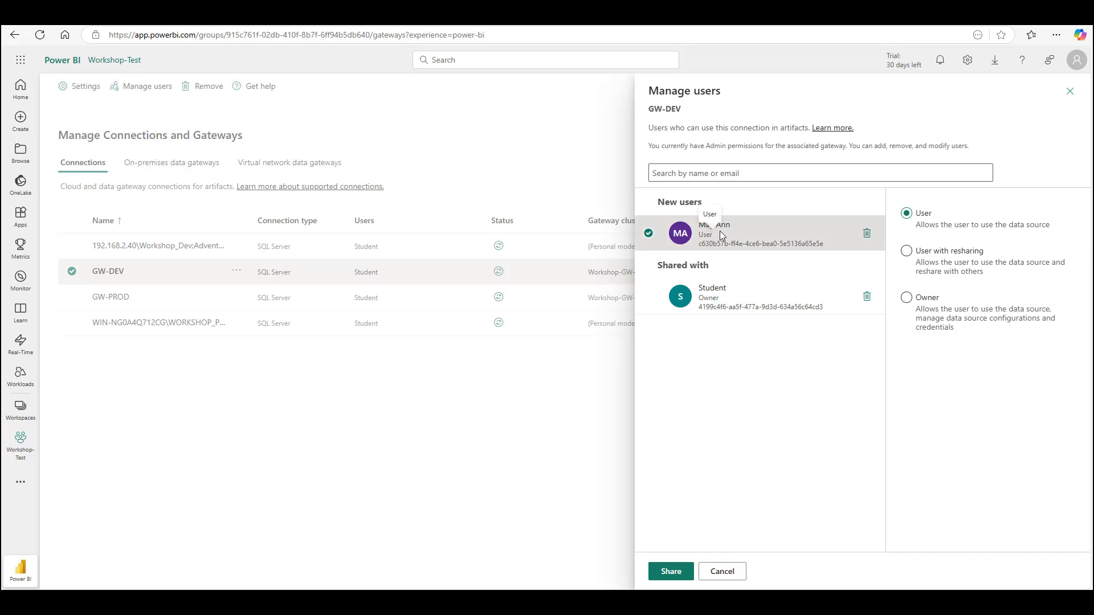
Compare the User with resharing and Owner roles for the new account, and share GW-DEV with it as User.
click(907, 252)
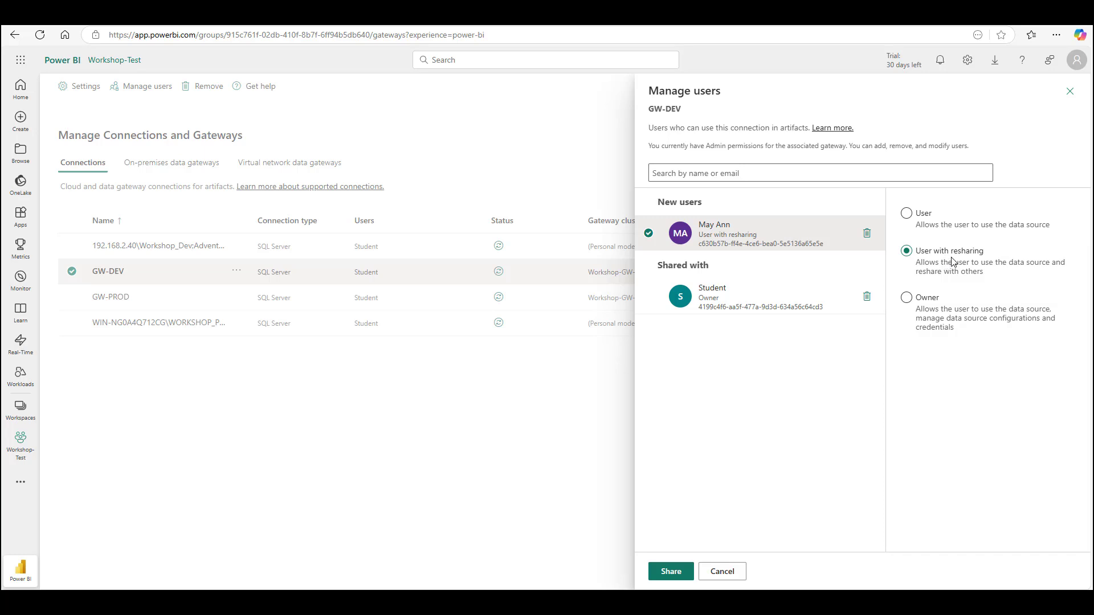
click(906, 299)
click(906, 213)
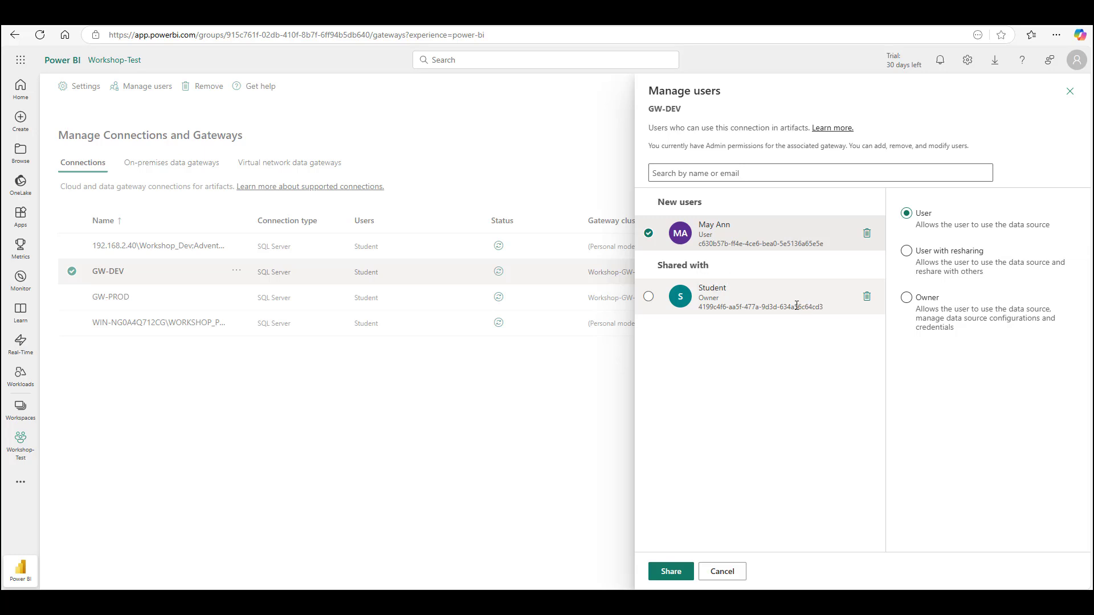
click(669, 572)
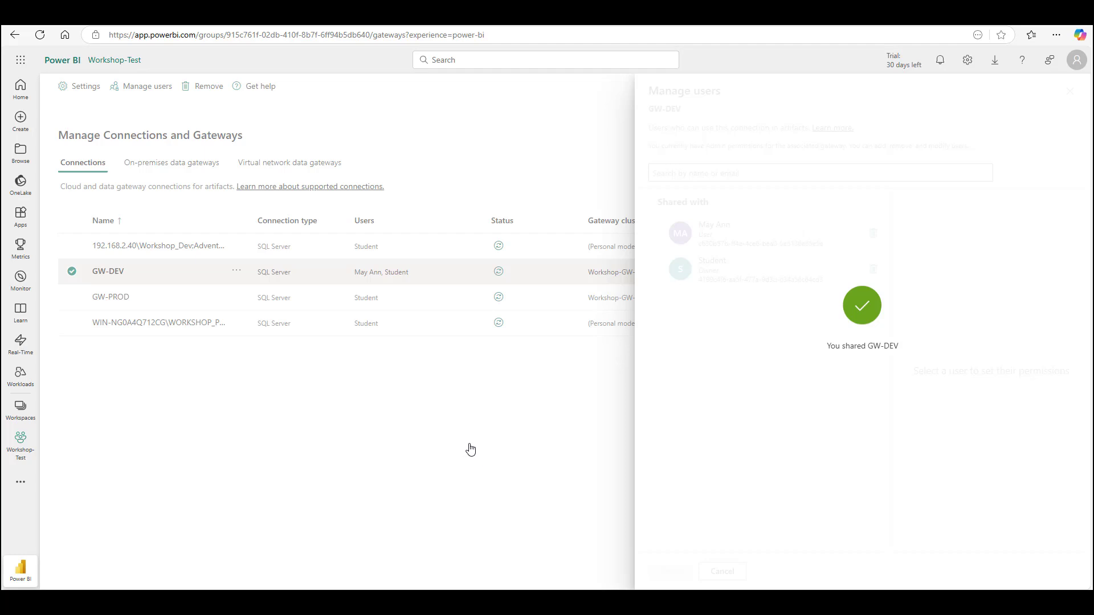
Switch to the InPrivate Edge window and check which account is signed in from its profile.
click(547, 550)
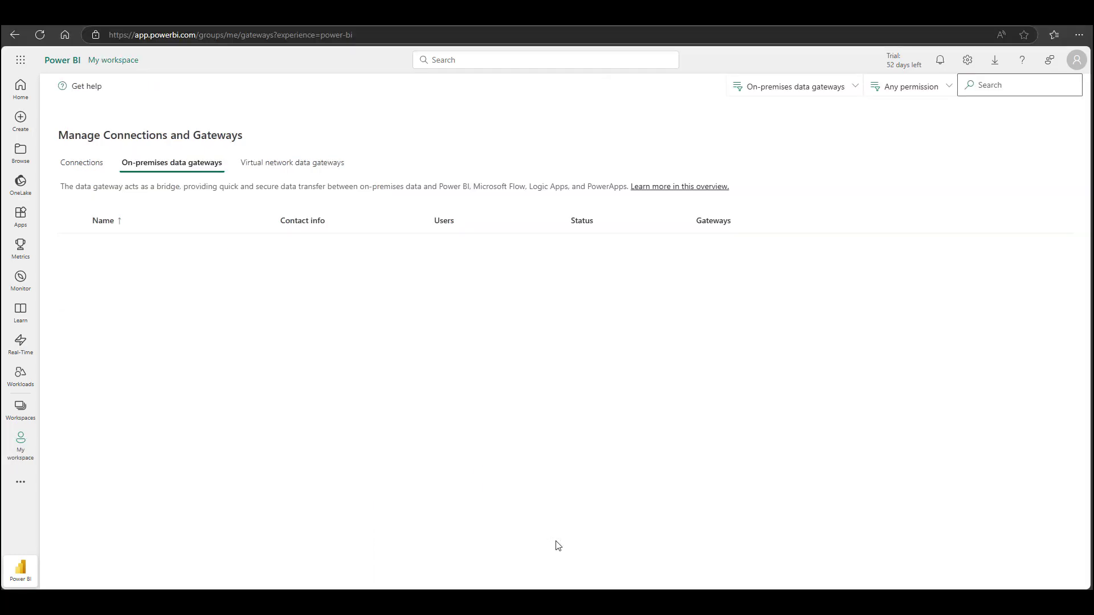
click(1077, 59)
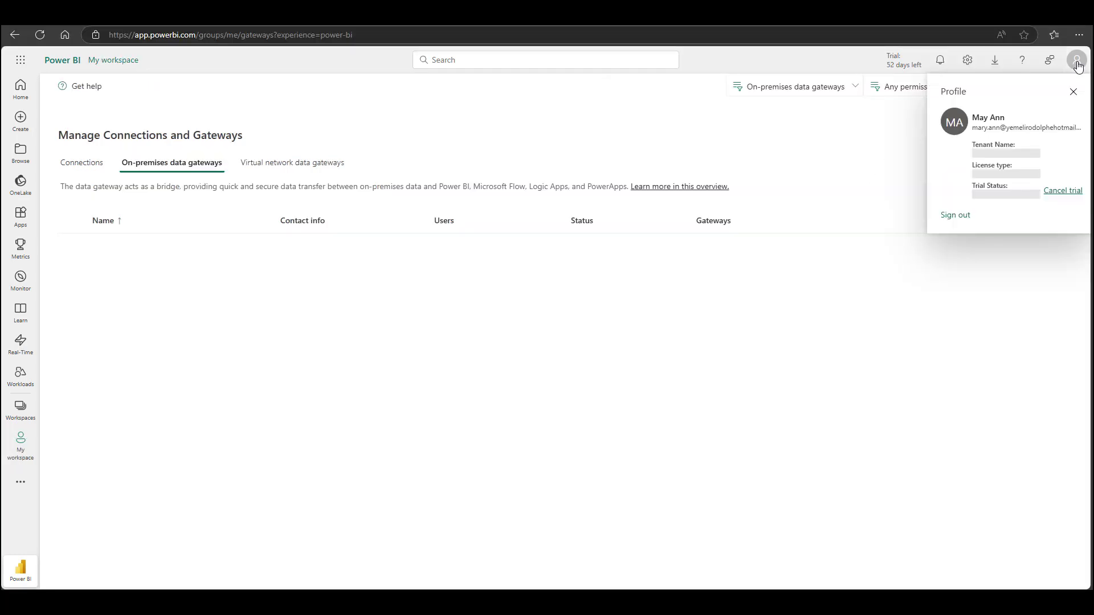
drag(973, 132, 1084, 133)
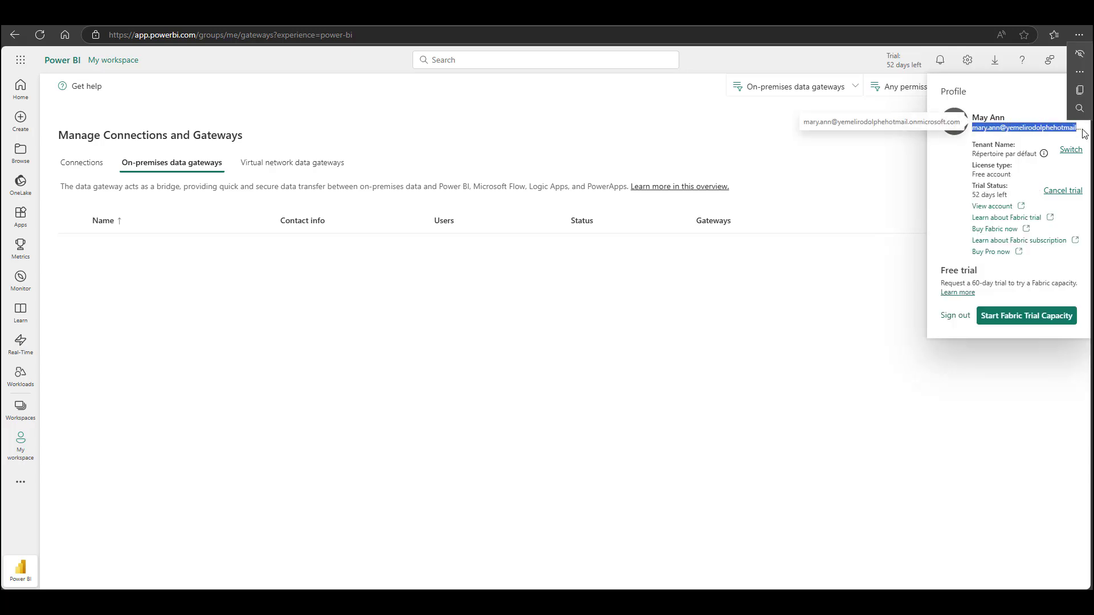
click(632, 281)
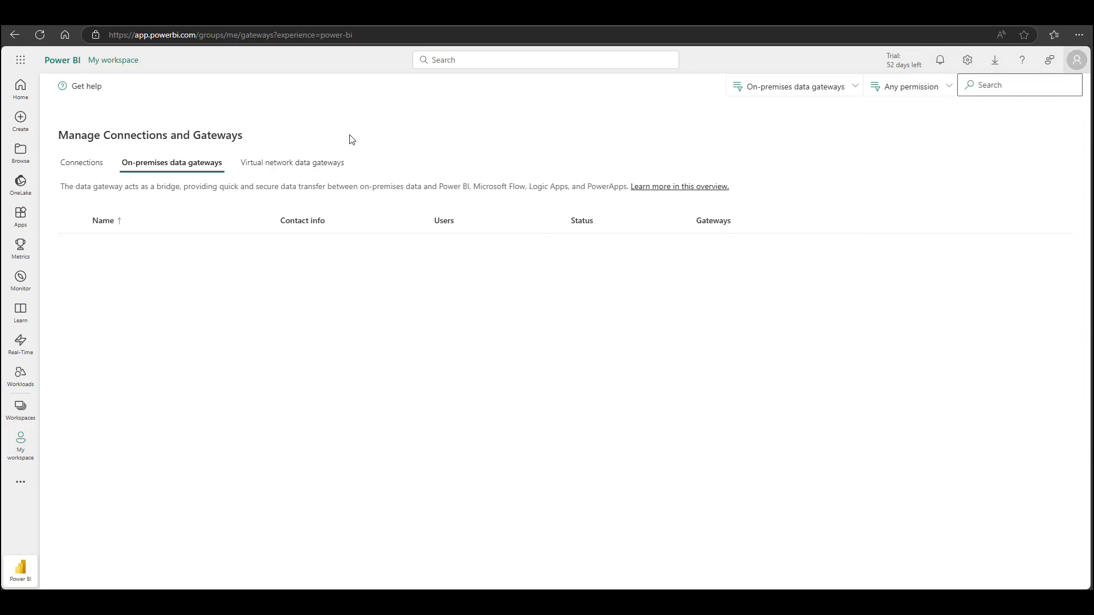
Reload the connections page, check this account's role in the GW-DEV connection's user management, and close it.
click(41, 38)
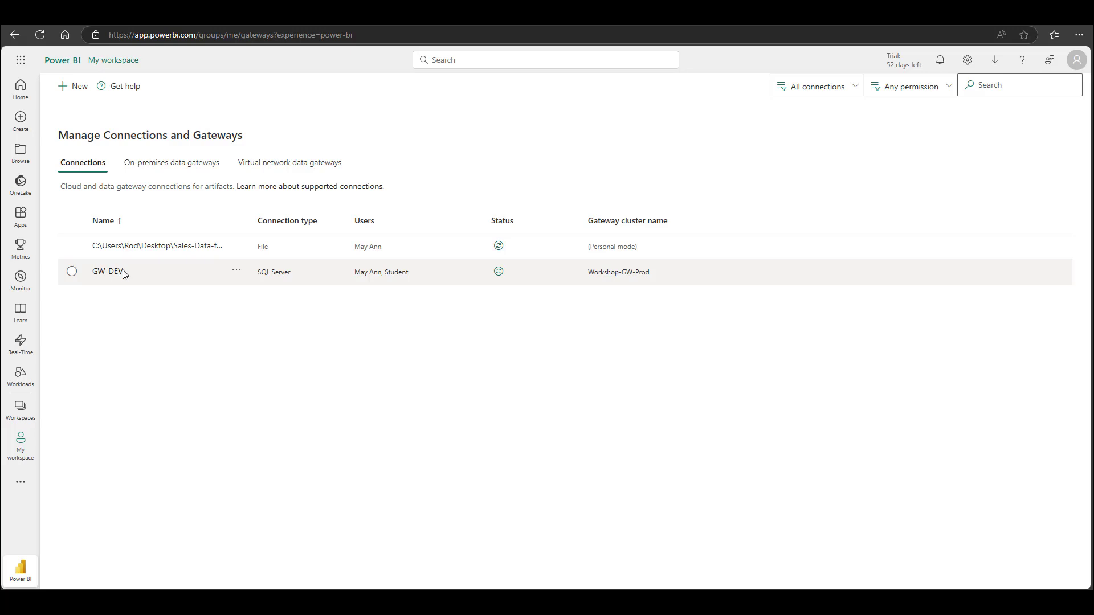
drag(127, 275, 94, 273)
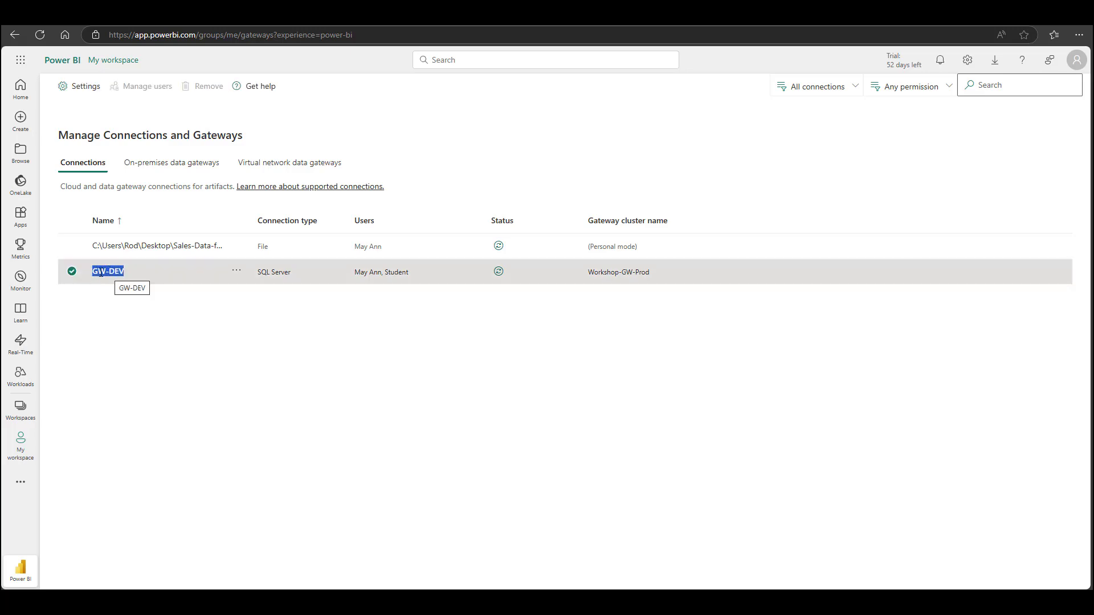
click(237, 273)
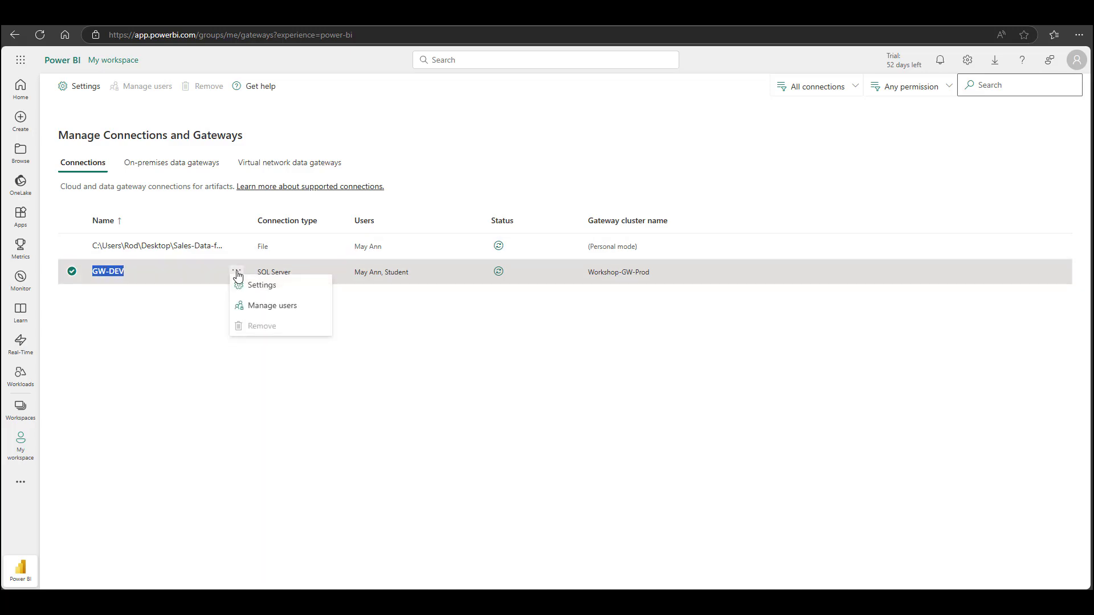
click(271, 306)
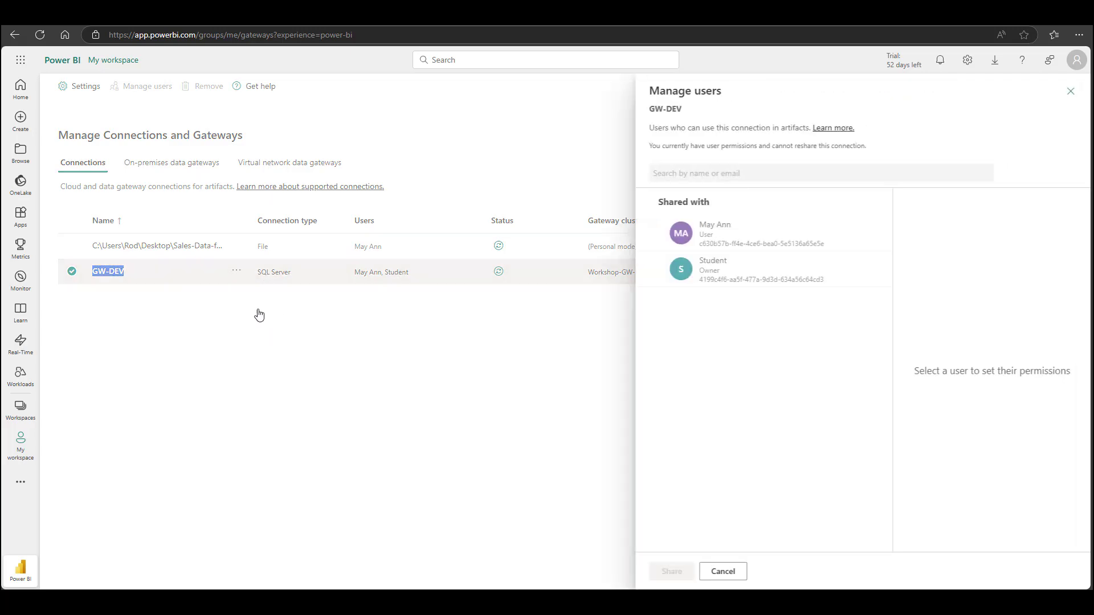
click(711, 234)
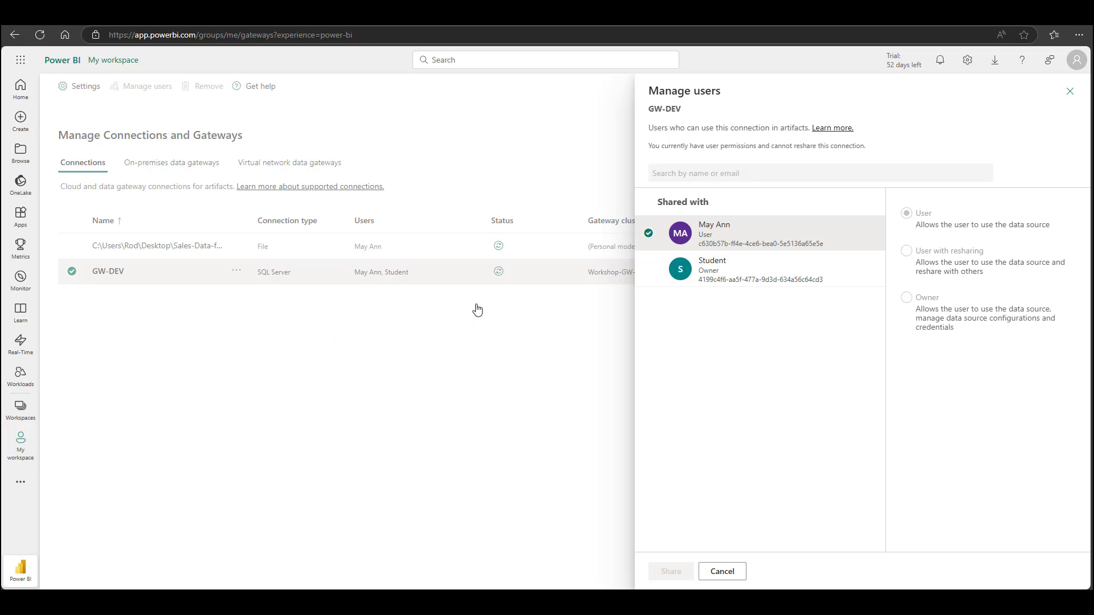
click(464, 324)
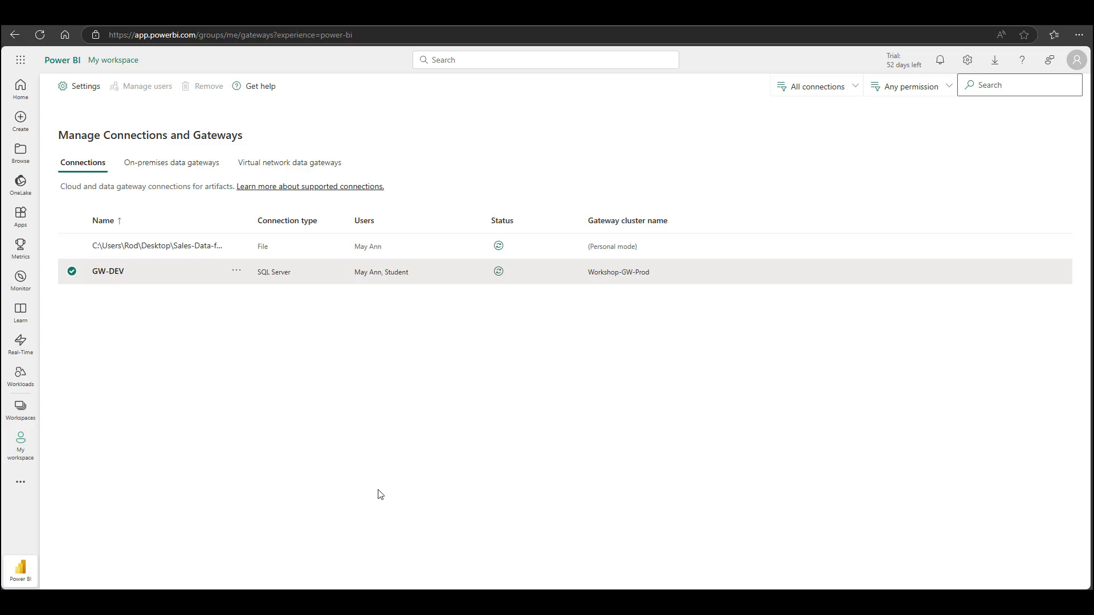
Switch back to the gateway admin's Edge window, close the GW-DEV sharing pane, and check the signed-in profile.
mouse_move(496, 601)
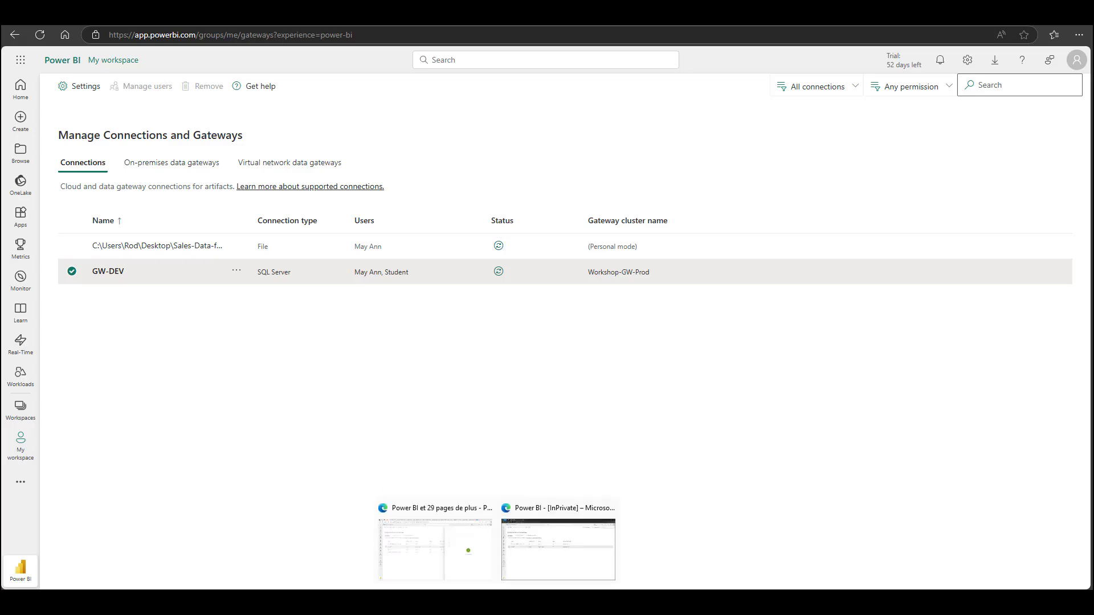
click(444, 526)
click(560, 268)
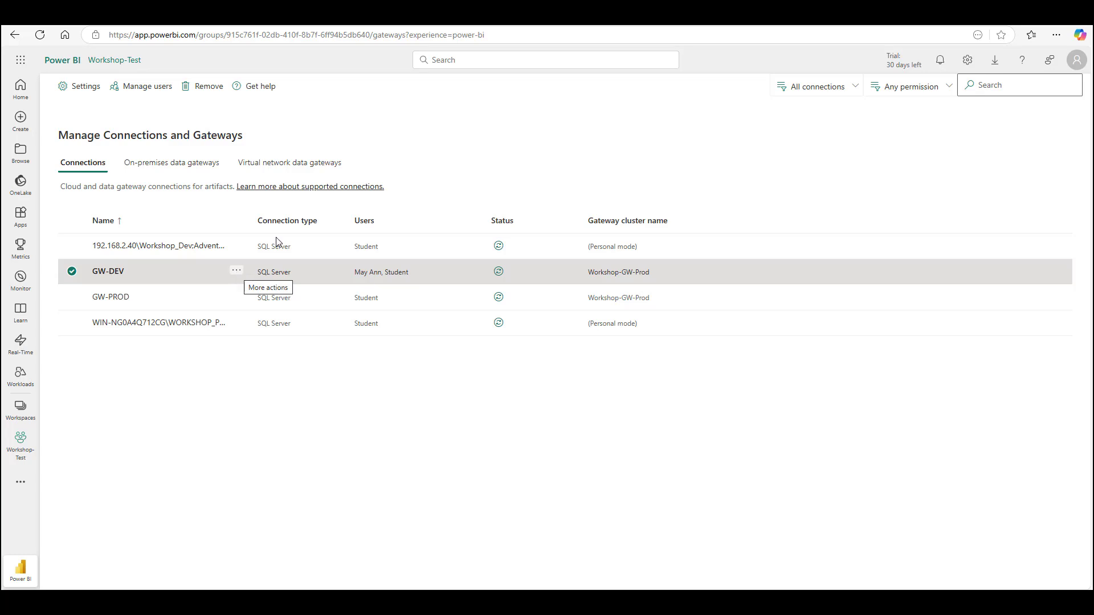
click(1076, 61)
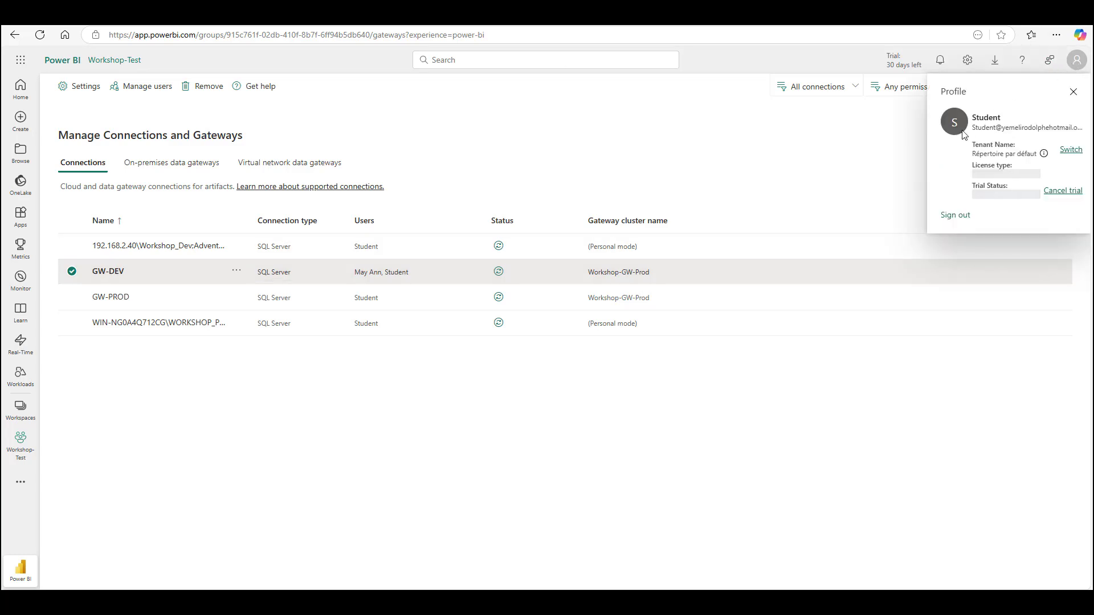
Change the second account's role on the GW-DEV connection to User with resharing and share it.
click(237, 271)
click(237, 272)
click(284, 311)
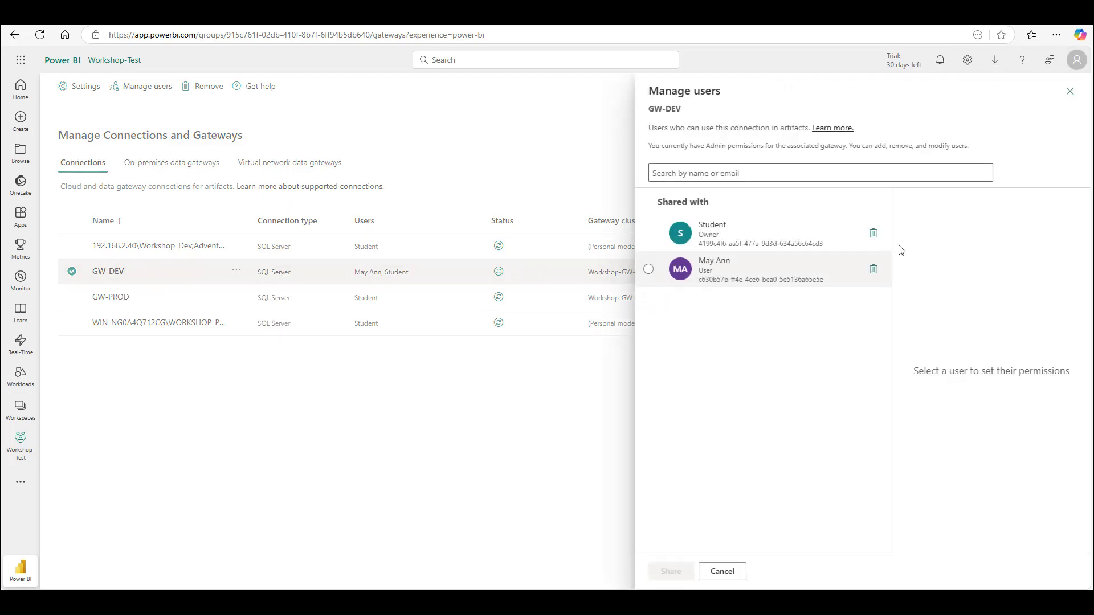
click(713, 228)
click(709, 277)
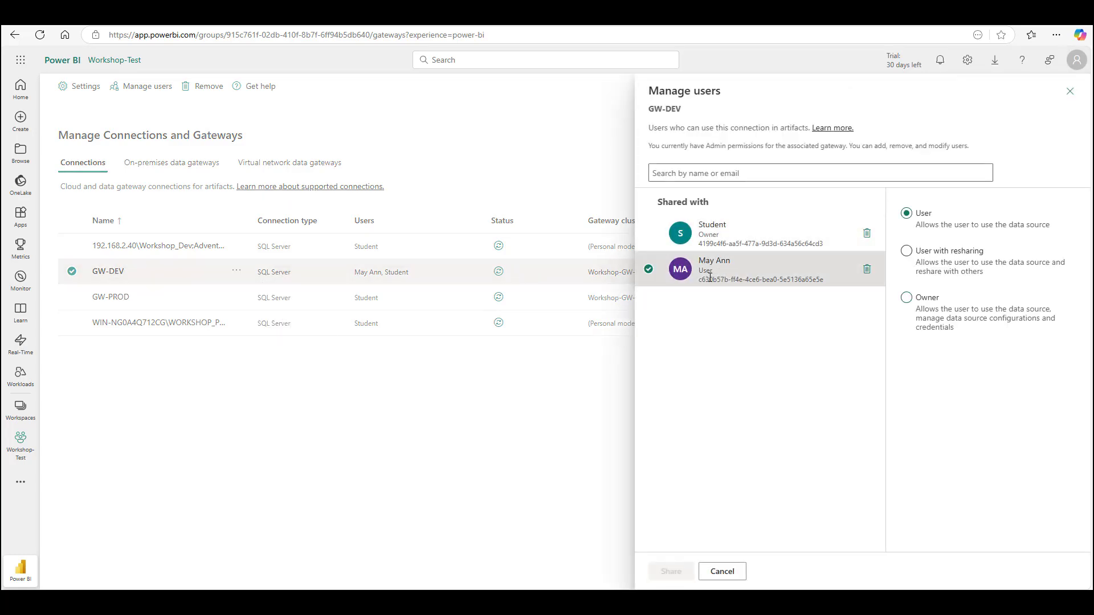
click(907, 252)
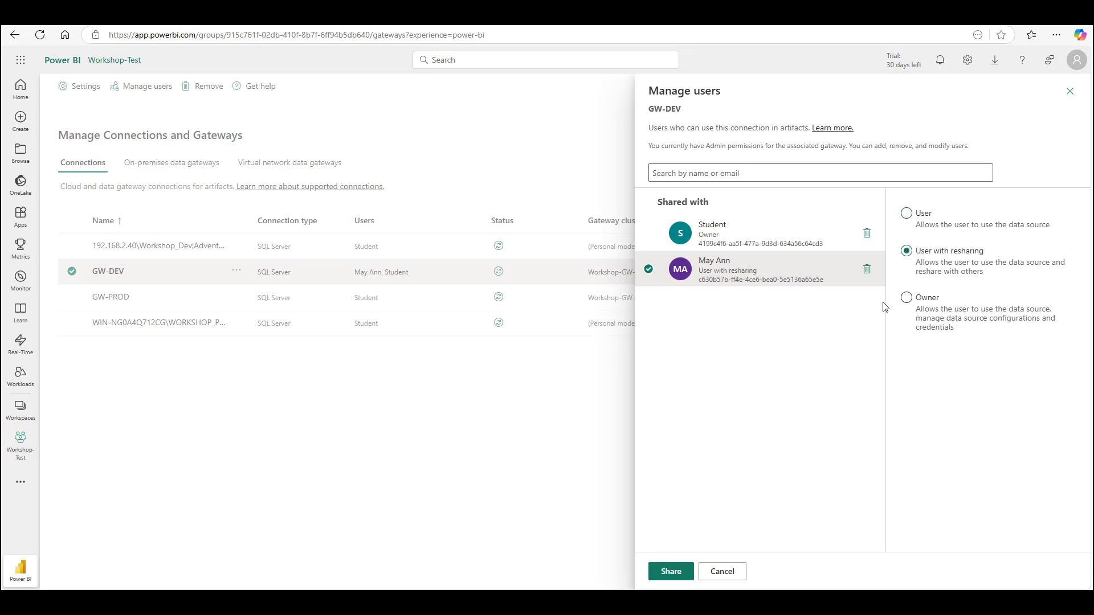
click(671, 573)
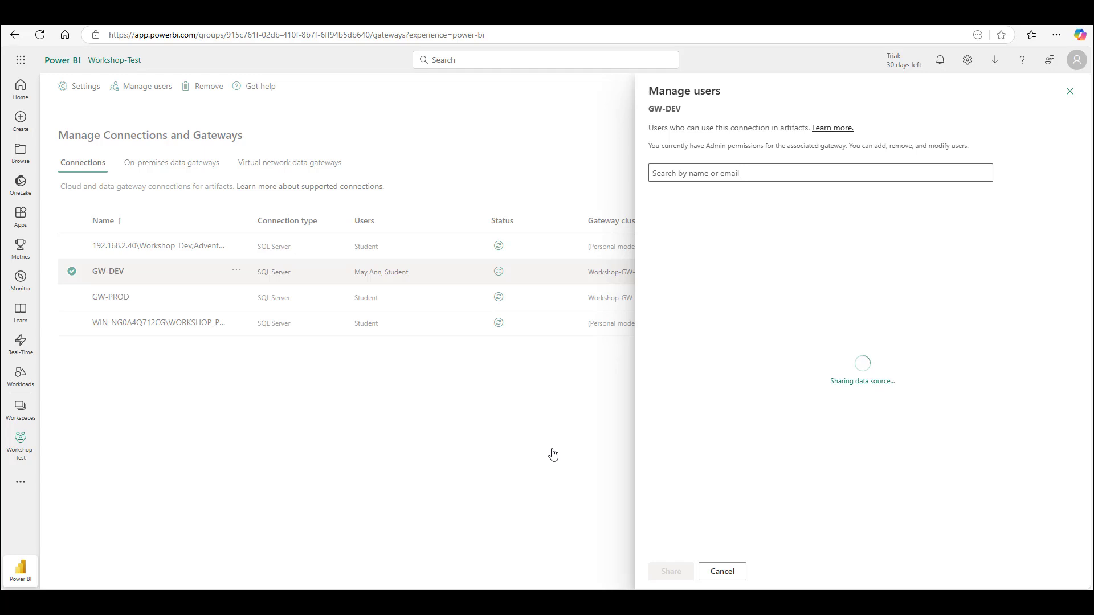
Return to the second account's InPrivate Edge window and verify the signed-in profile.
mouse_move(496, 603)
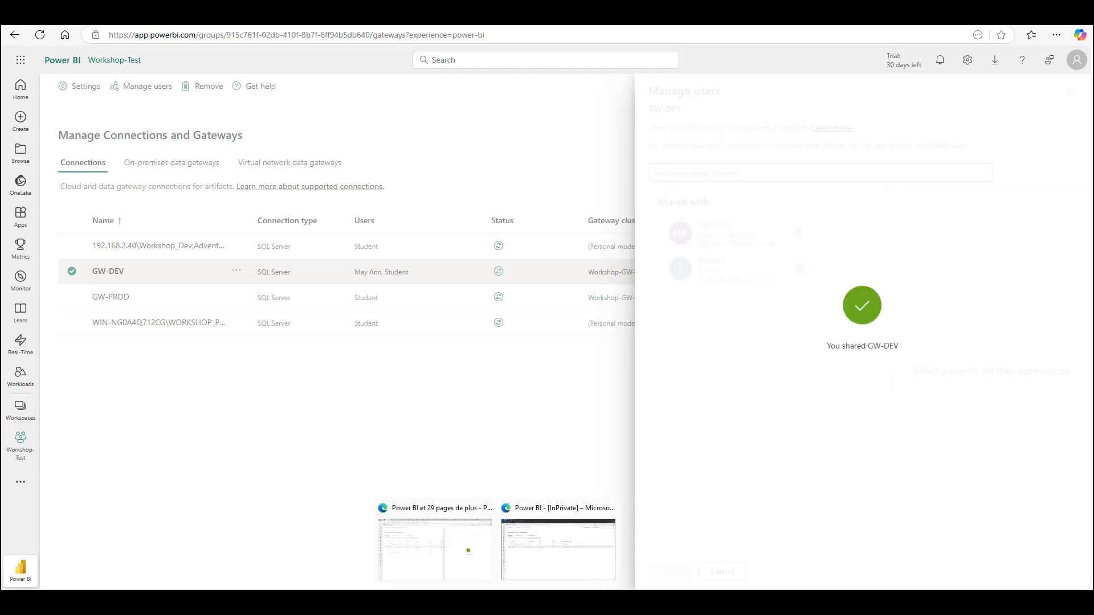
click(558, 548)
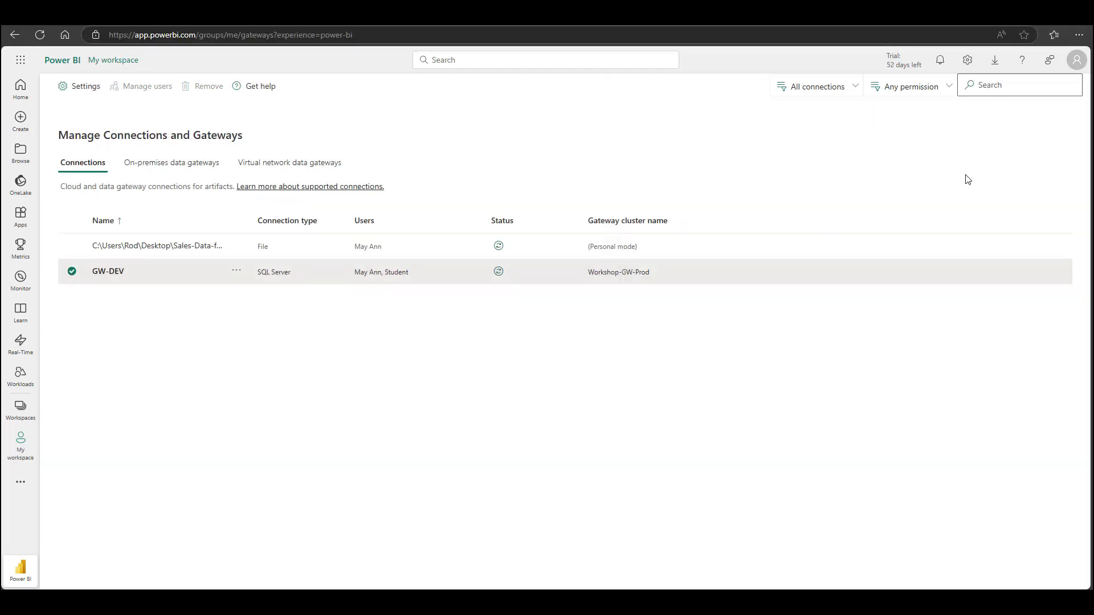
click(1076, 60)
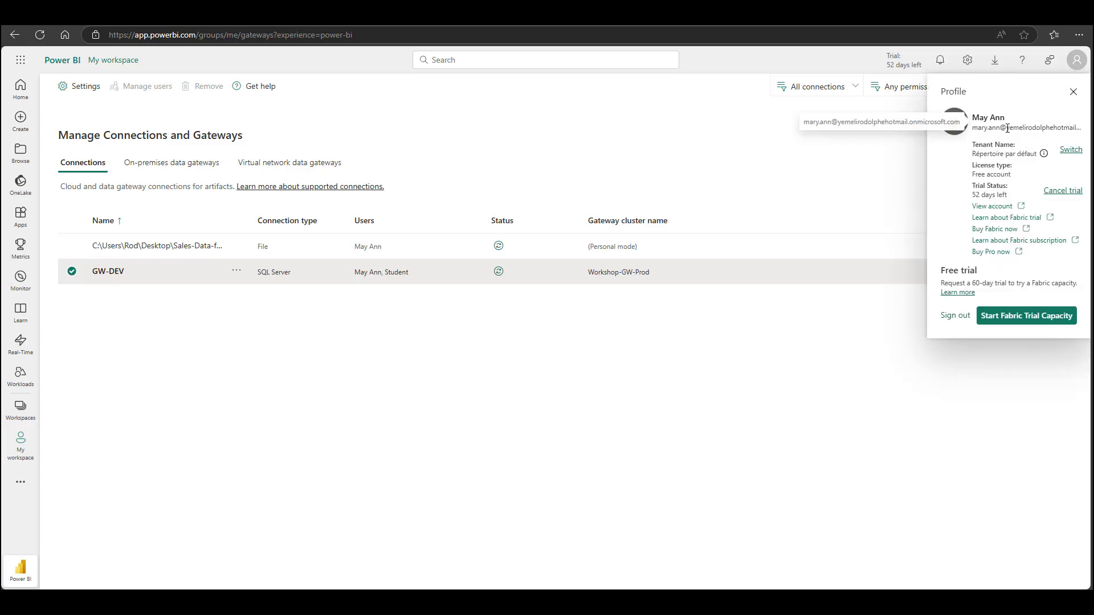
drag(976, 128, 1063, 128)
click(273, 332)
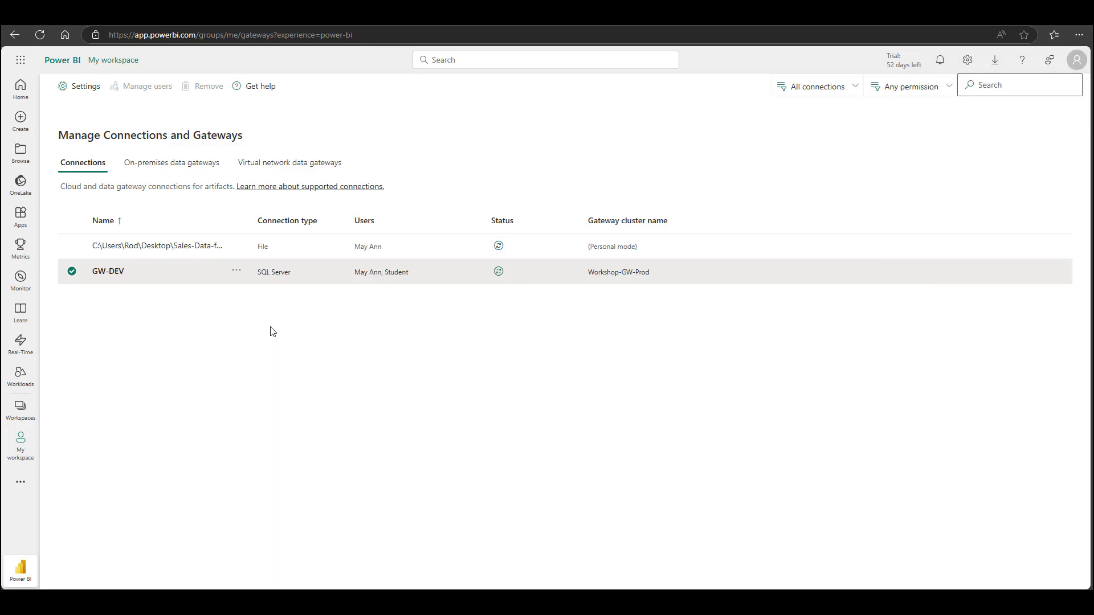
Refresh the connections list and check this account's updated permission in GW-DEV's user management.
key(F5)
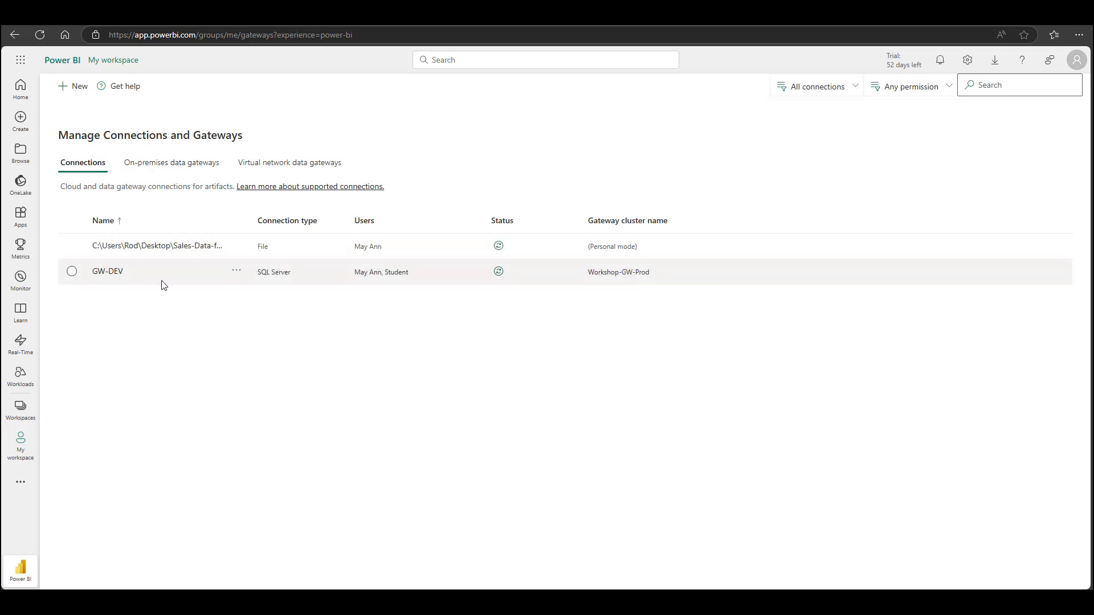
click(236, 271)
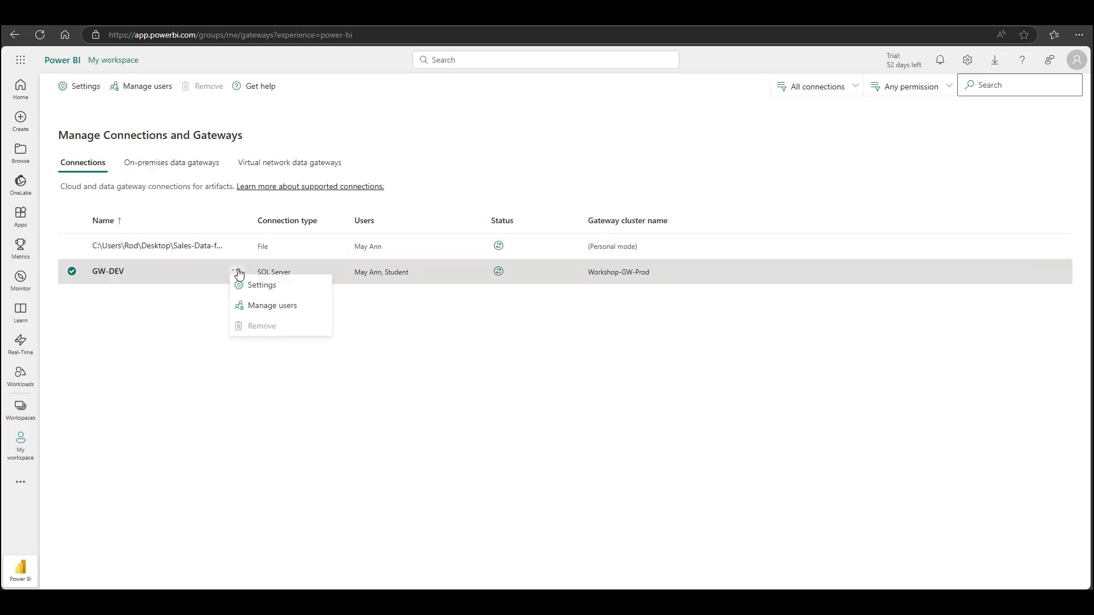
click(263, 308)
click(722, 236)
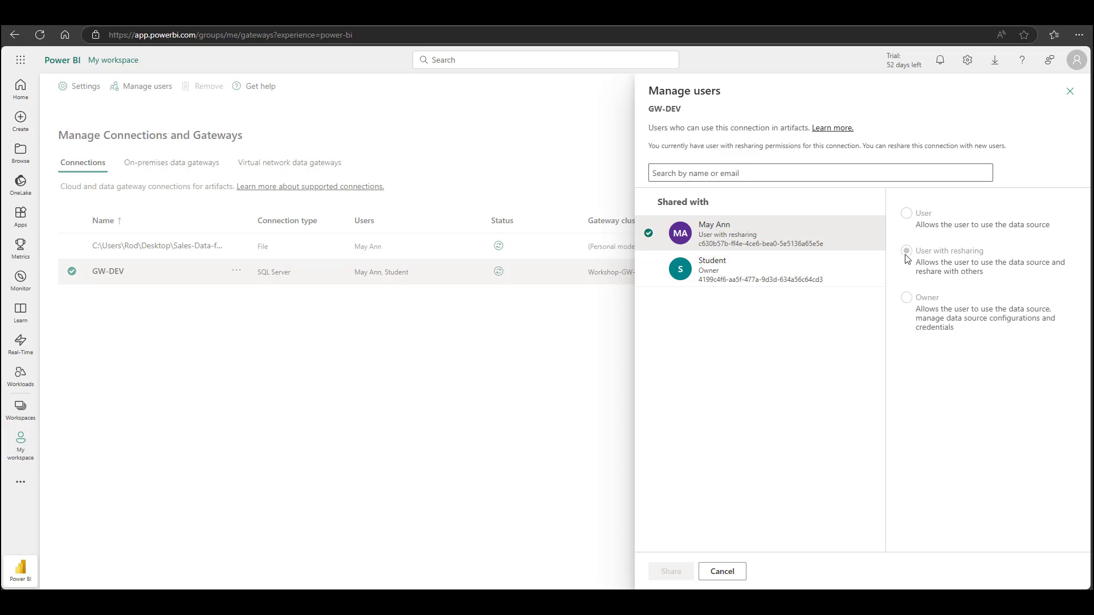
Reshare the GW-DEV connection with a third account, found by its e-mail address, in the User role and close the sharing confirmation.
click(653, 173)
click(723, 174)
key(ctrl+v)
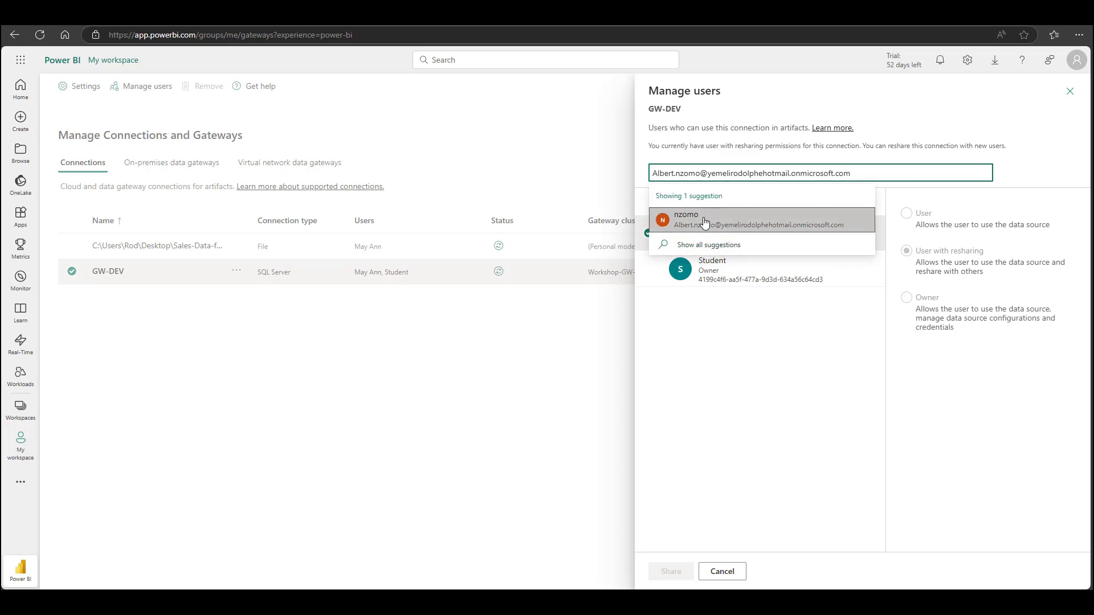
click(706, 219)
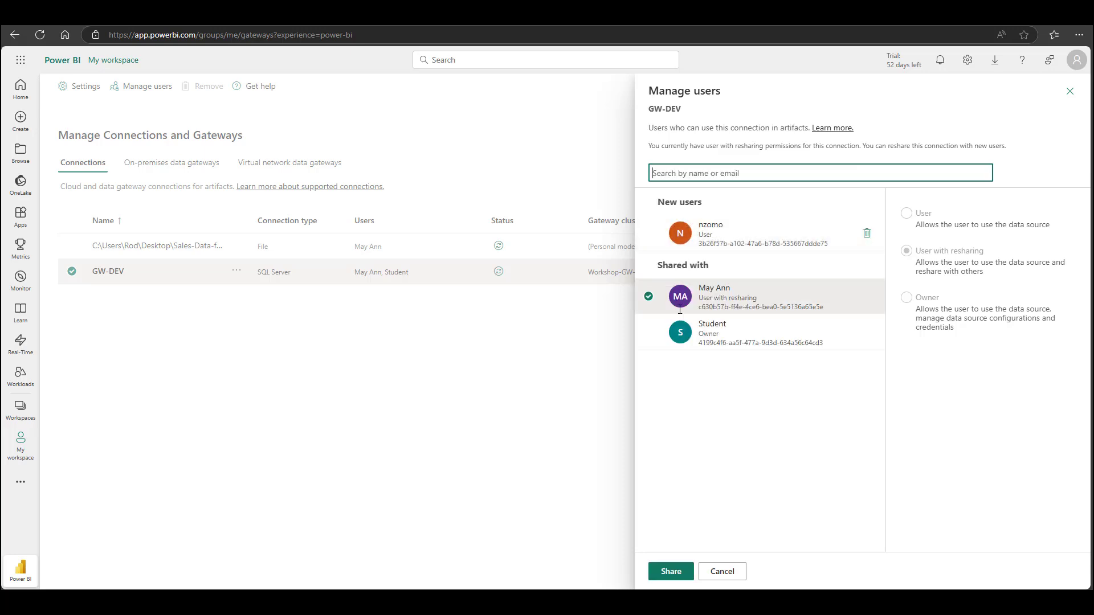
click(722, 236)
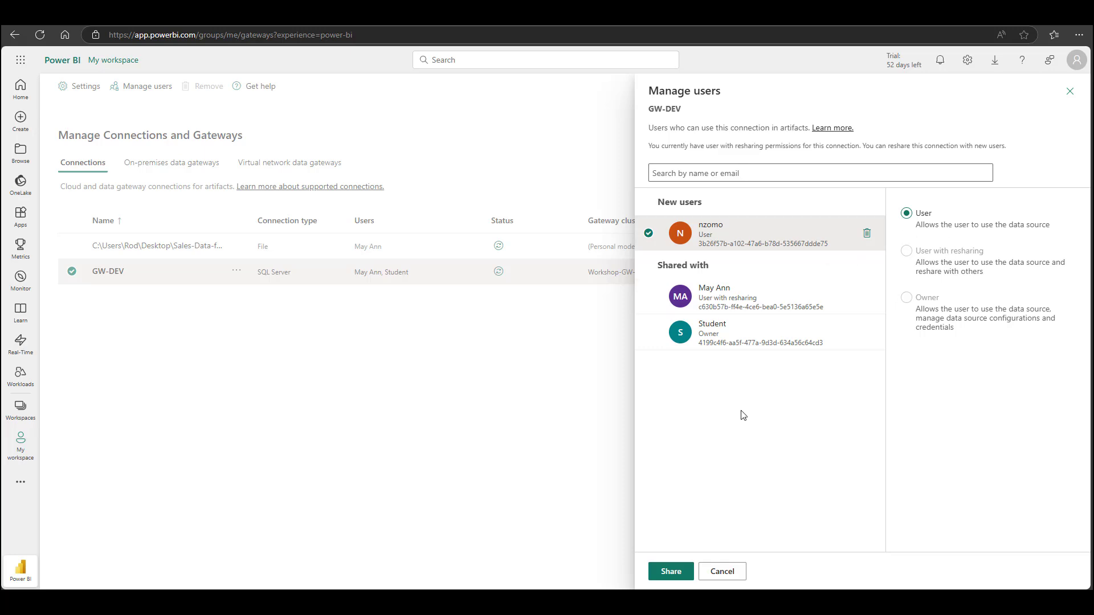
click(671, 573)
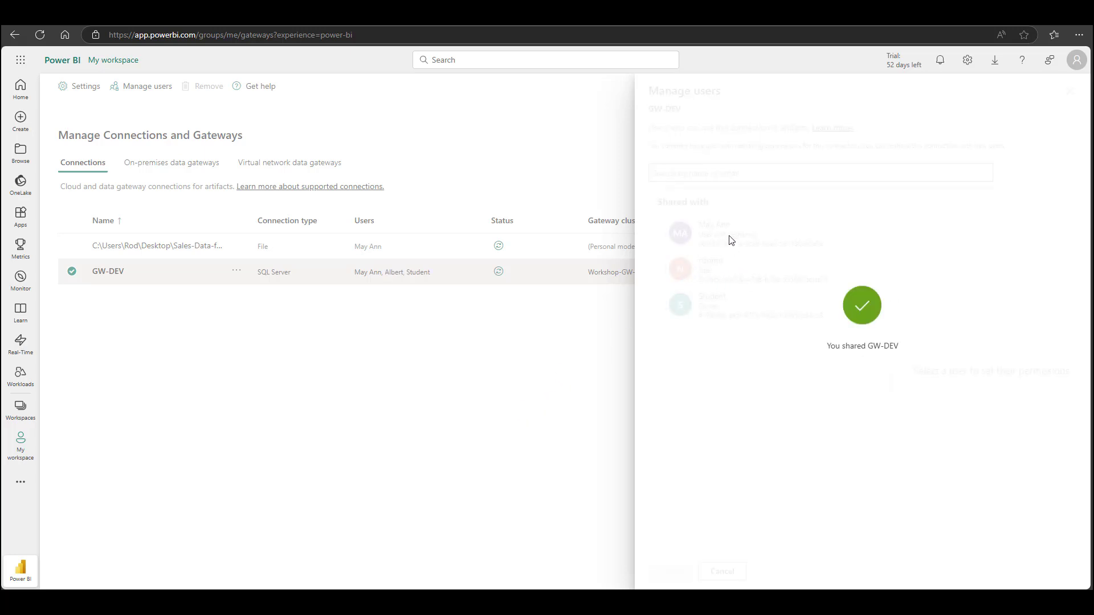
click(549, 347)
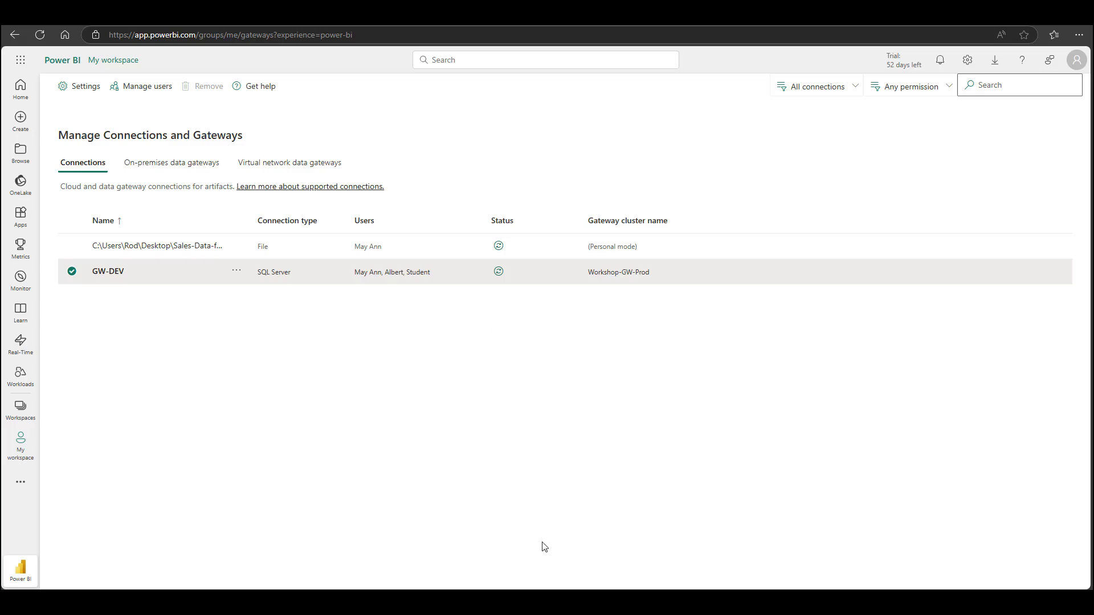
Switch to the gateway admin's regular Edge window and check the signed-in profile.
mouse_move(496, 598)
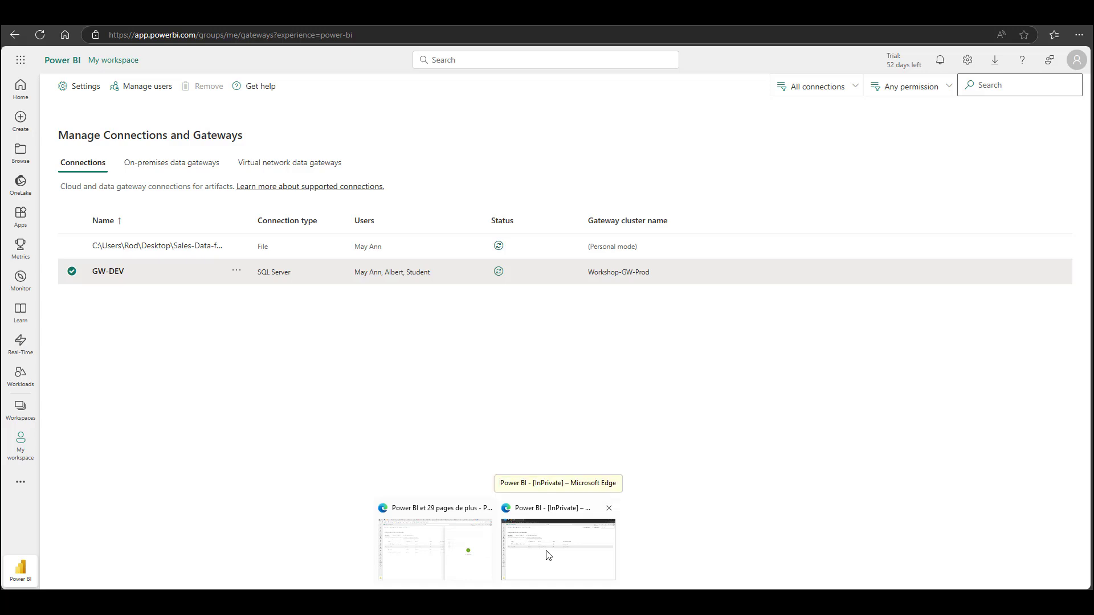
click(443, 544)
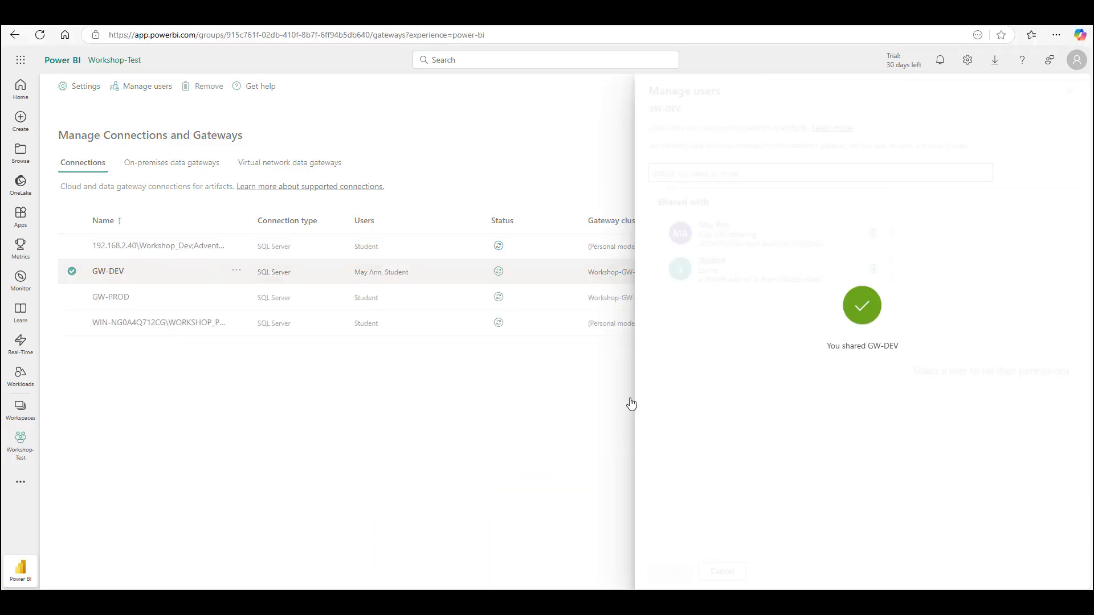
click(1076, 60)
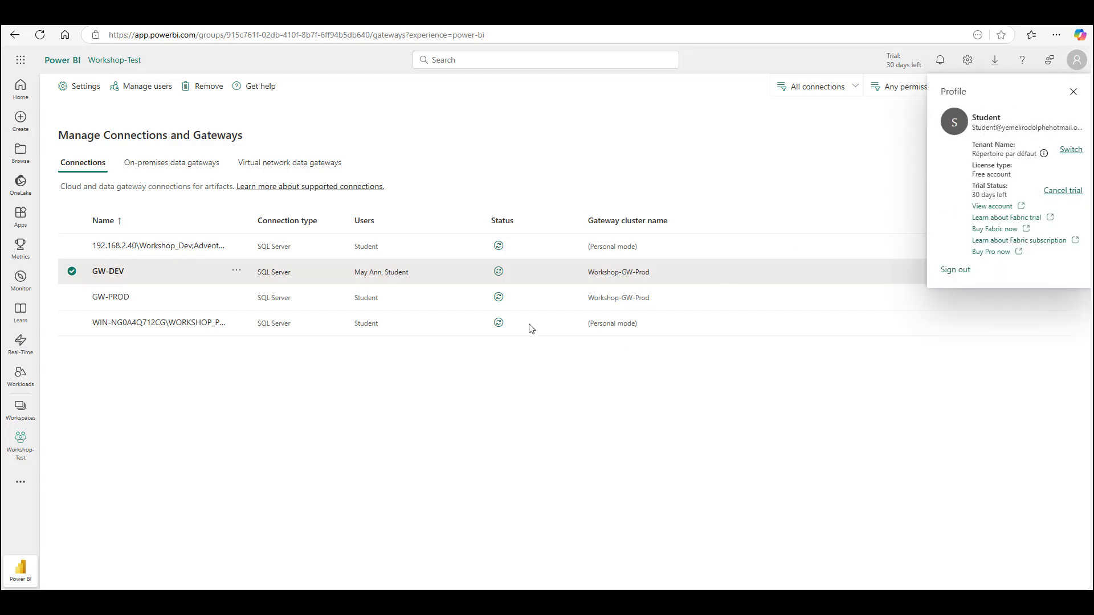
Promote the second account from the resharing role to Owner on the GW-DEV connection and share it.
click(237, 273)
click(237, 274)
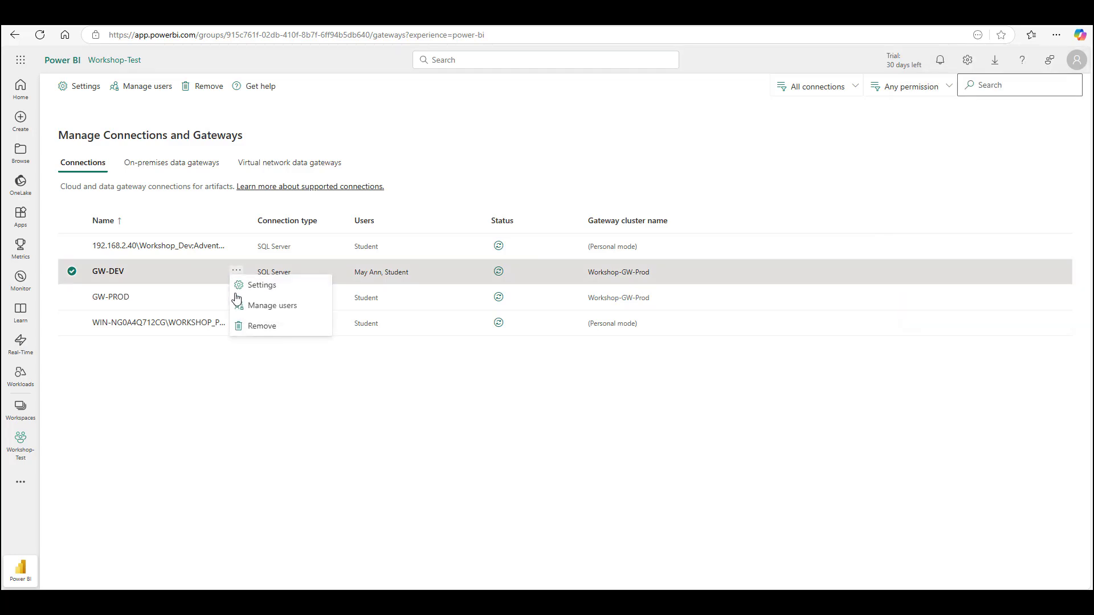
click(265, 308)
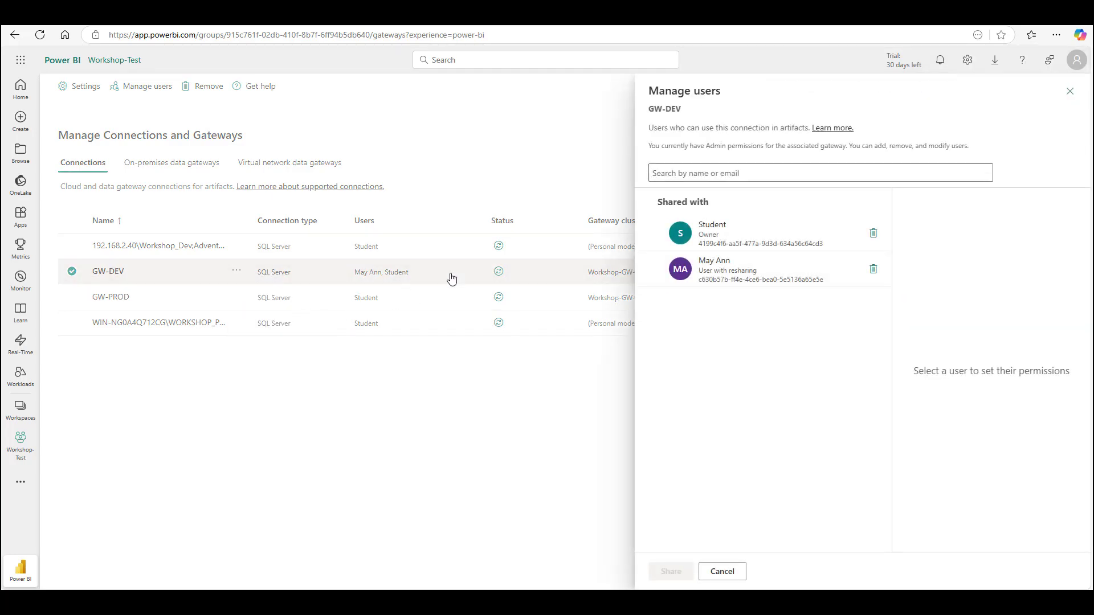
click(721, 265)
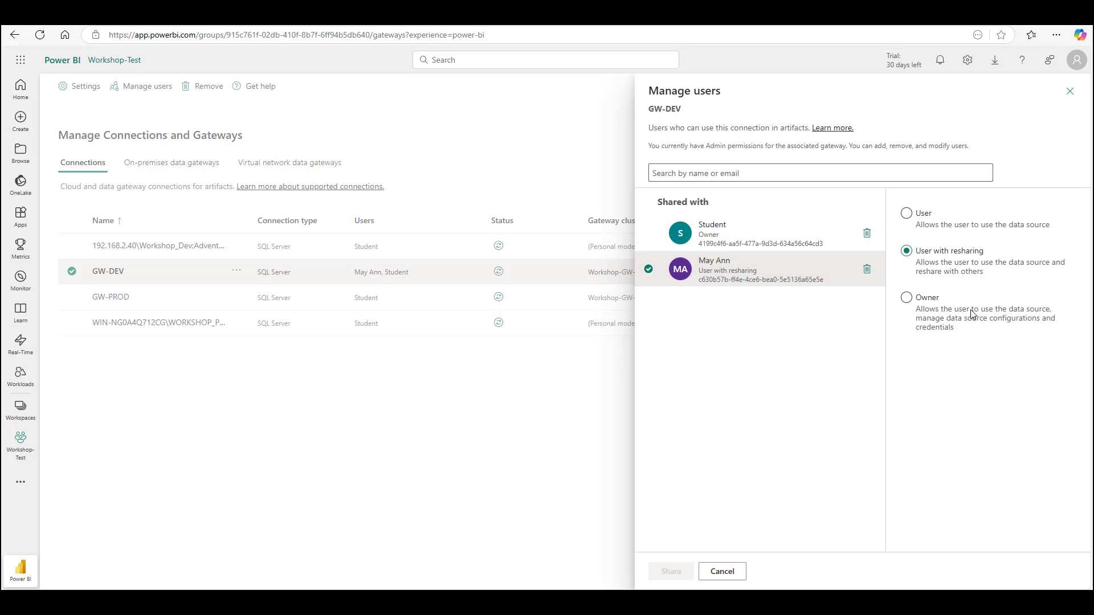
click(906, 300)
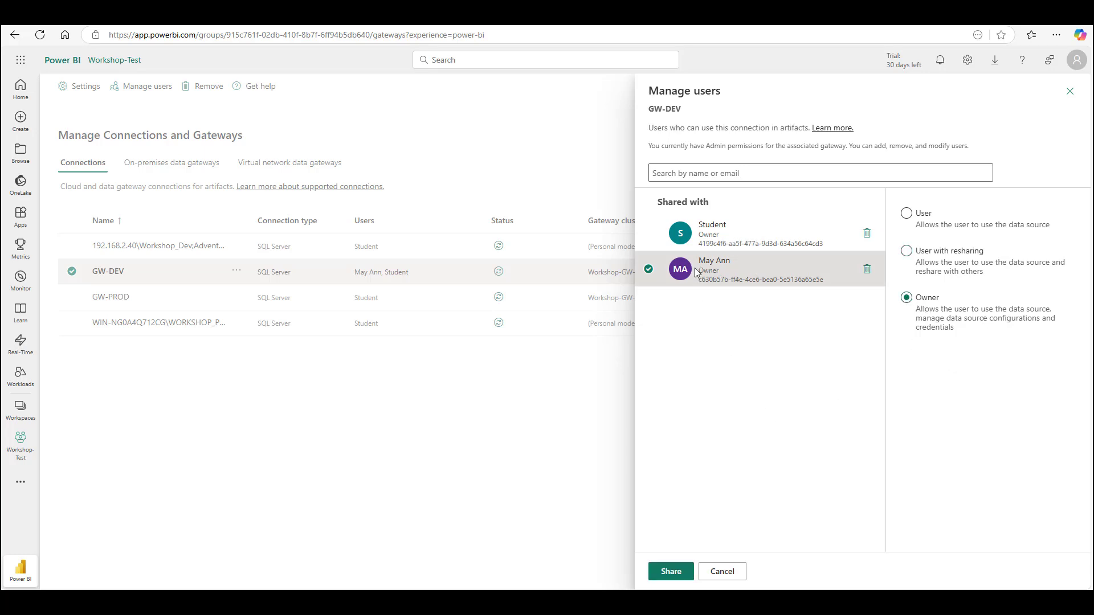
click(668, 571)
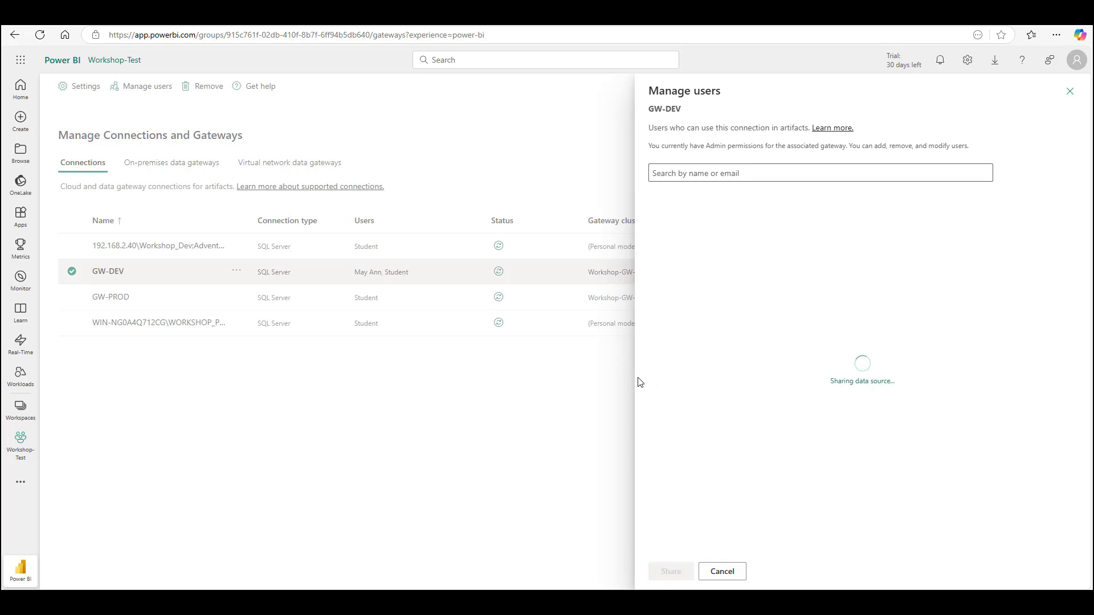
In the second account's InPrivate Edge window, refresh the connections and inspect its role options in GW-DEV's user management, then close the pane.
mouse_move(496, 601)
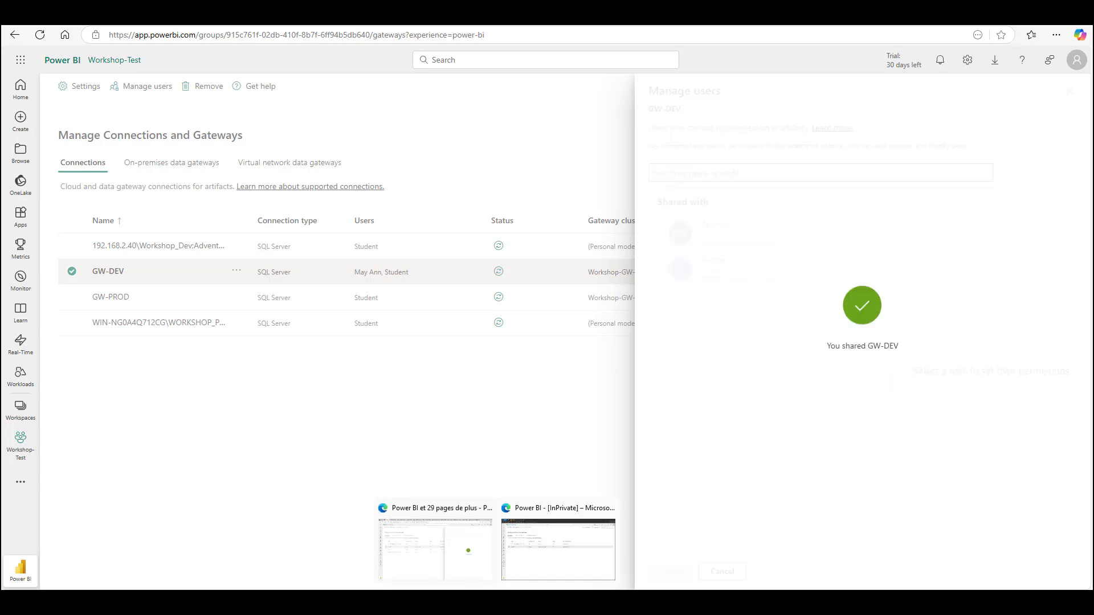
click(530, 561)
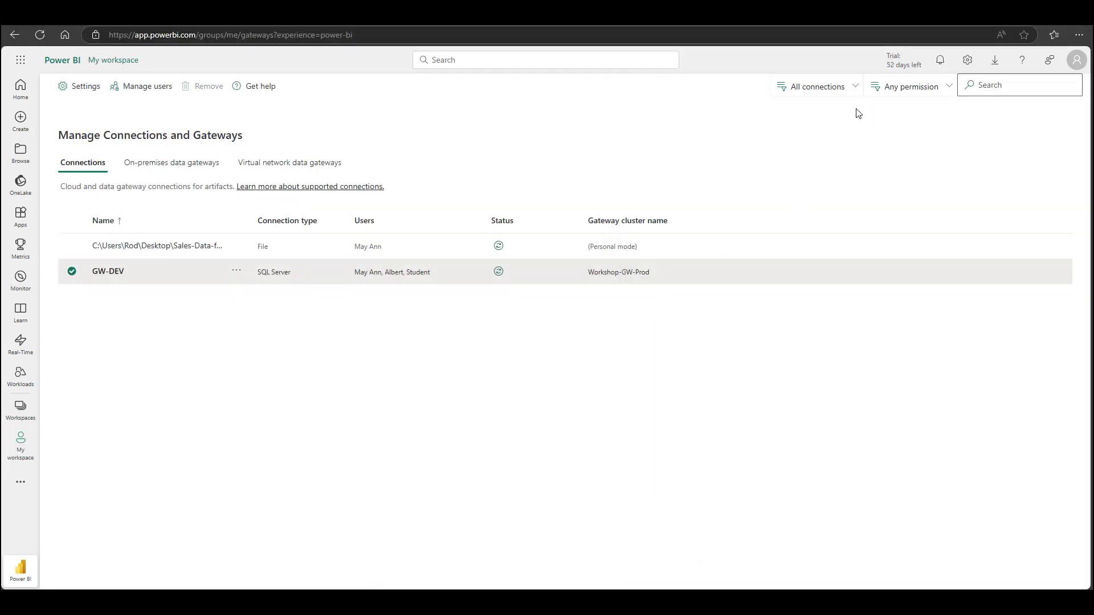
click(39, 35)
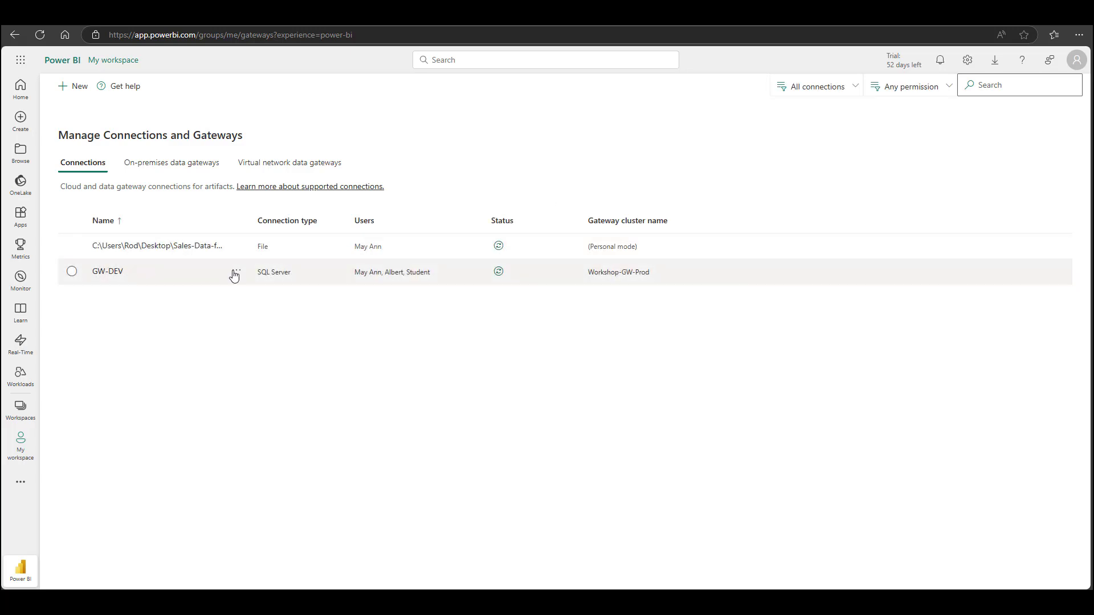
click(236, 272)
click(263, 308)
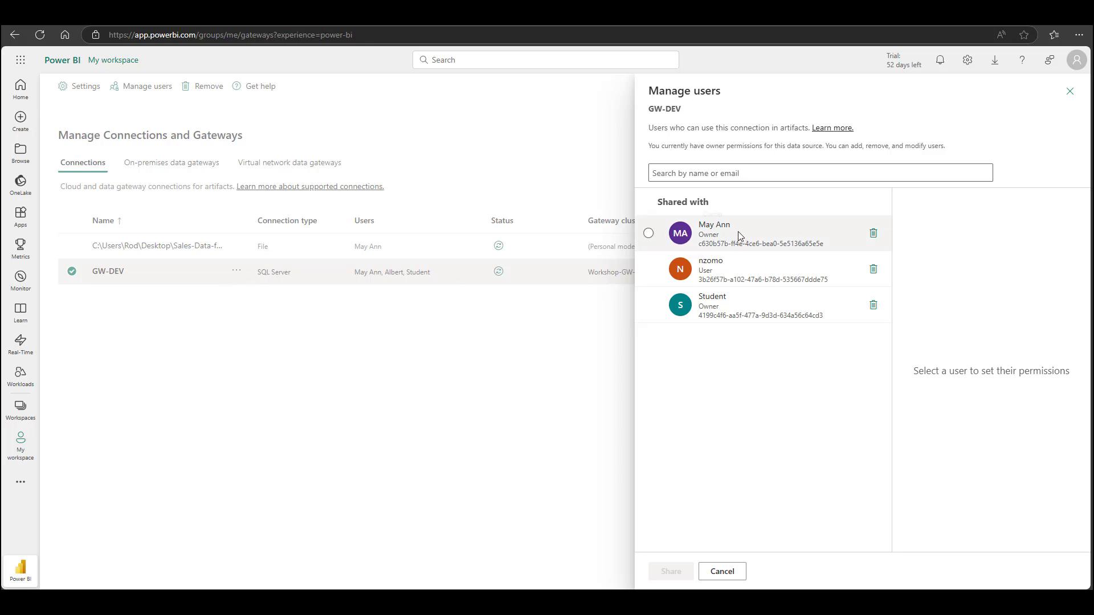
click(722, 238)
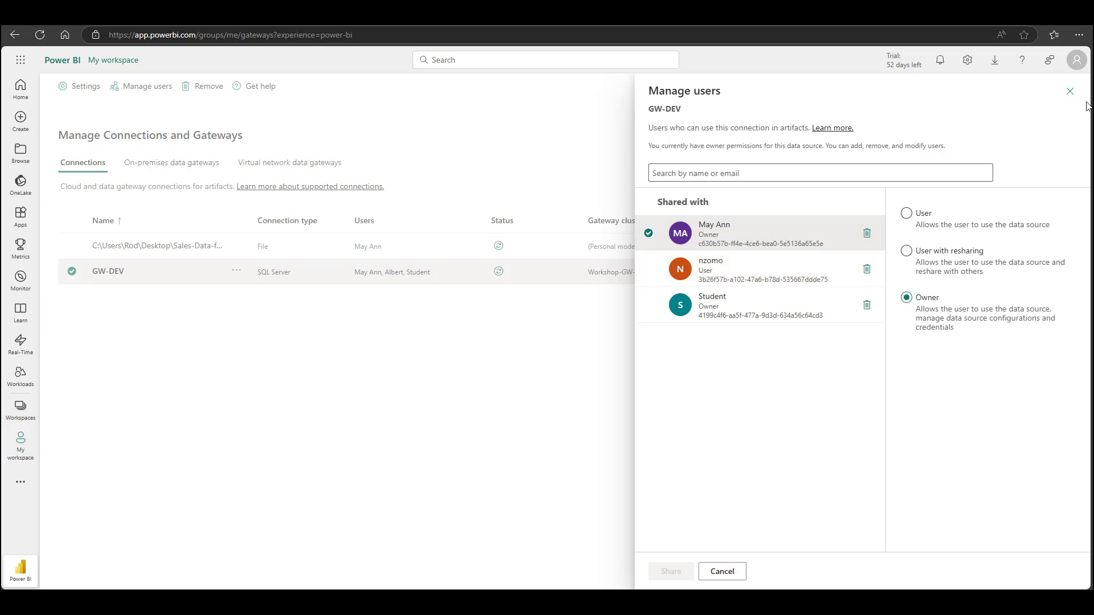
click(467, 367)
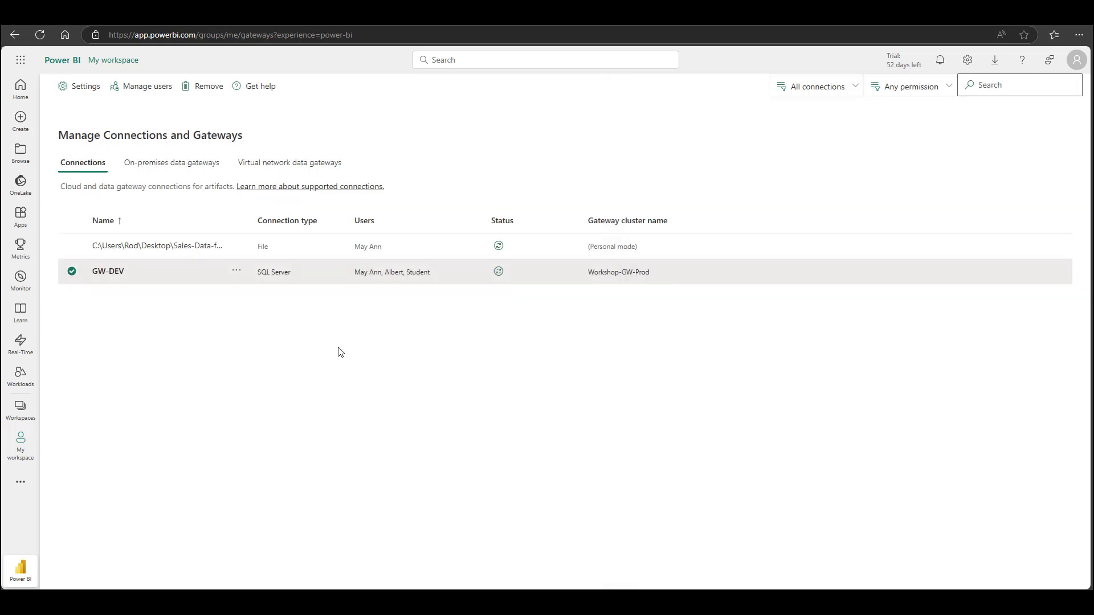